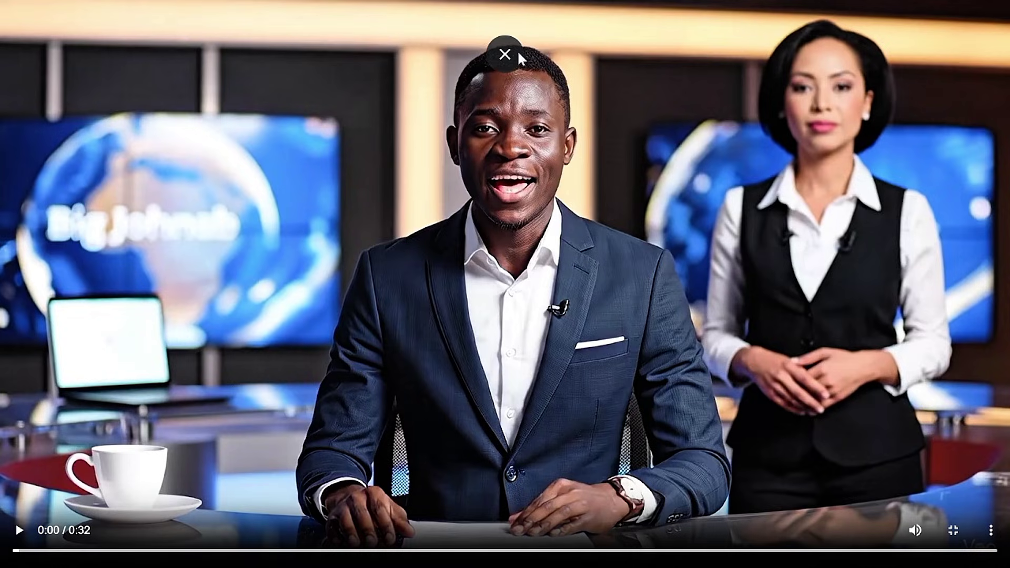
- Close the full-screen scene preview, view the options for adding a clip, and open the Extend prompt in Scenebuilder
click(505, 55)
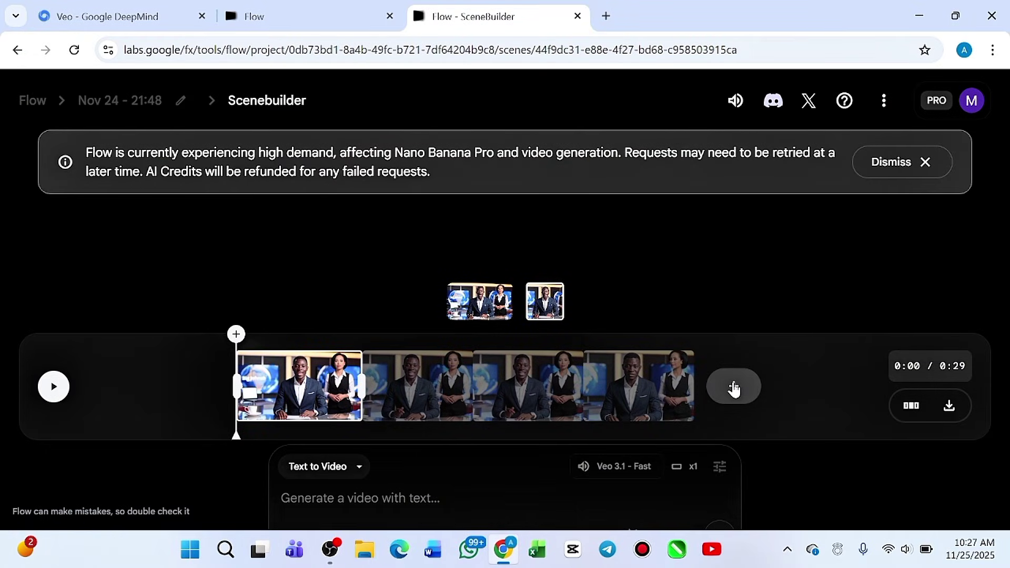
click(734, 390)
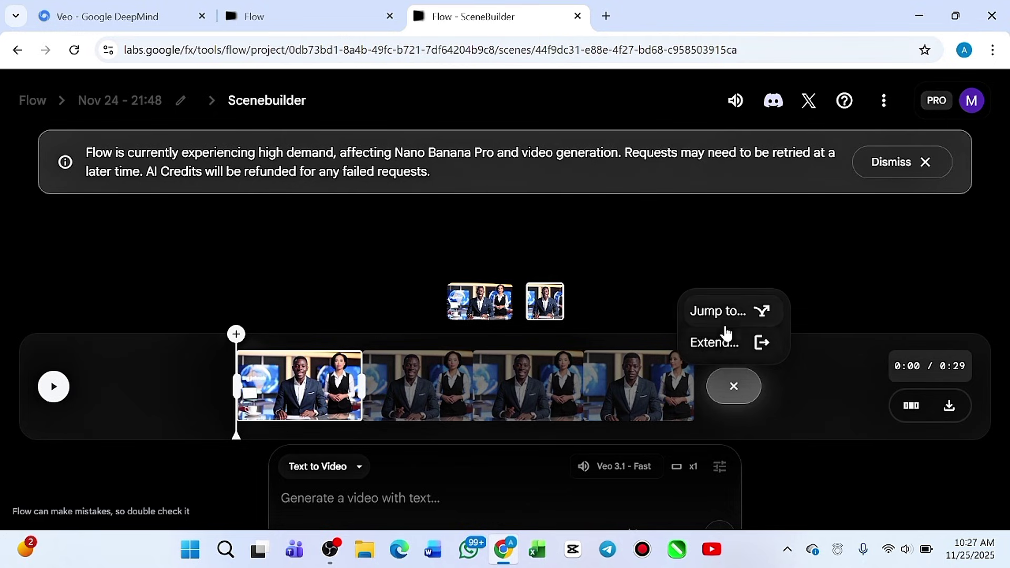
click(690, 356)
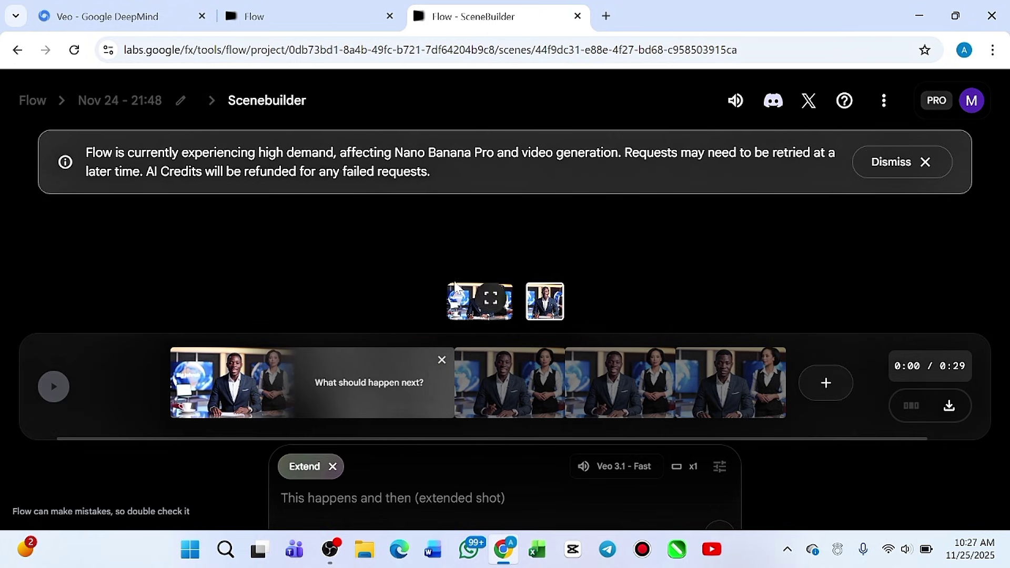
- Preview the scene full screen, skipping ahead to 0:11 and on again, pause at 0:18 and close the preview
click(487, 300)
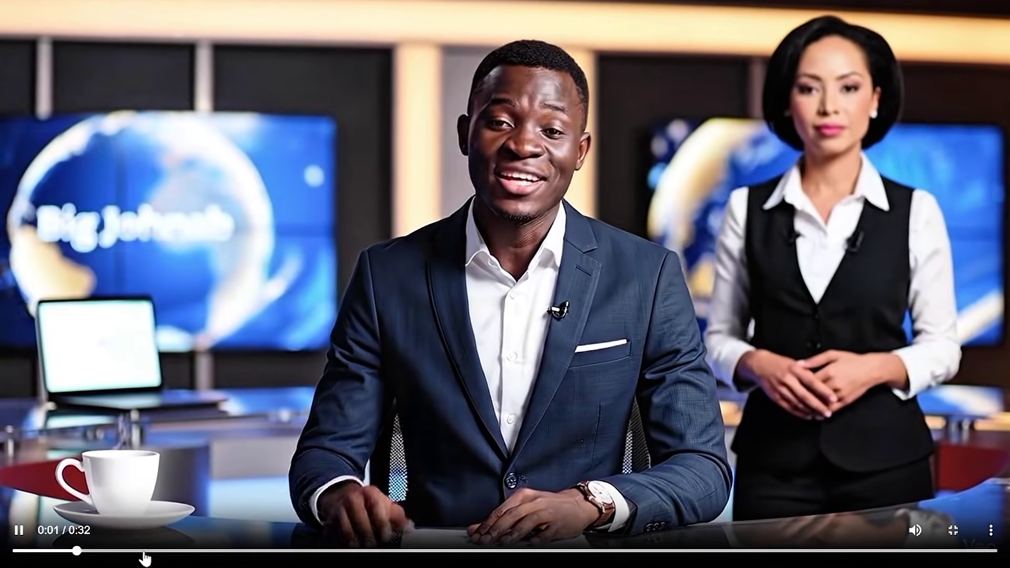
click(364, 551)
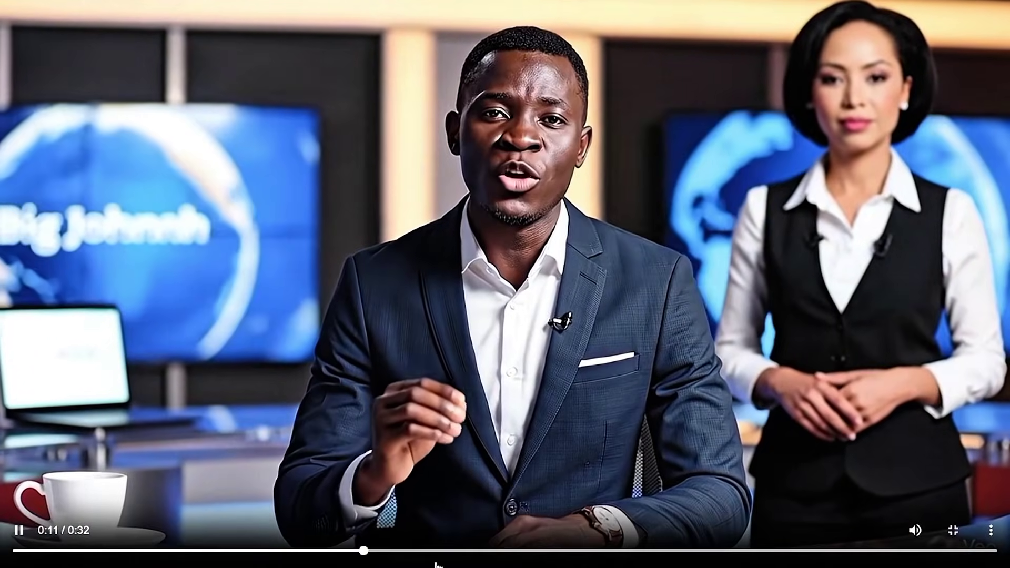
drag(419, 560, 477, 560)
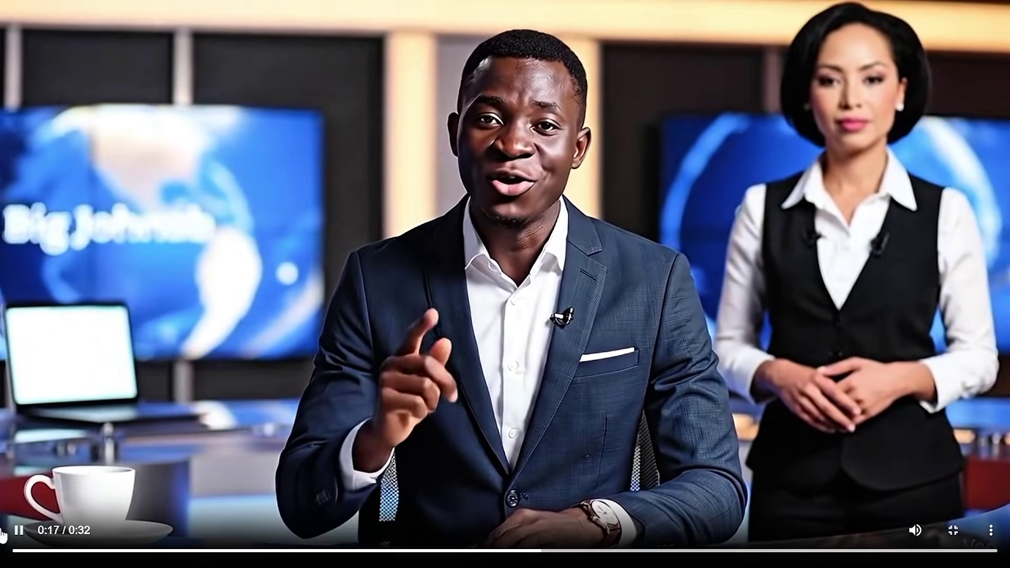
click(18, 531)
mouse_move(559, 3)
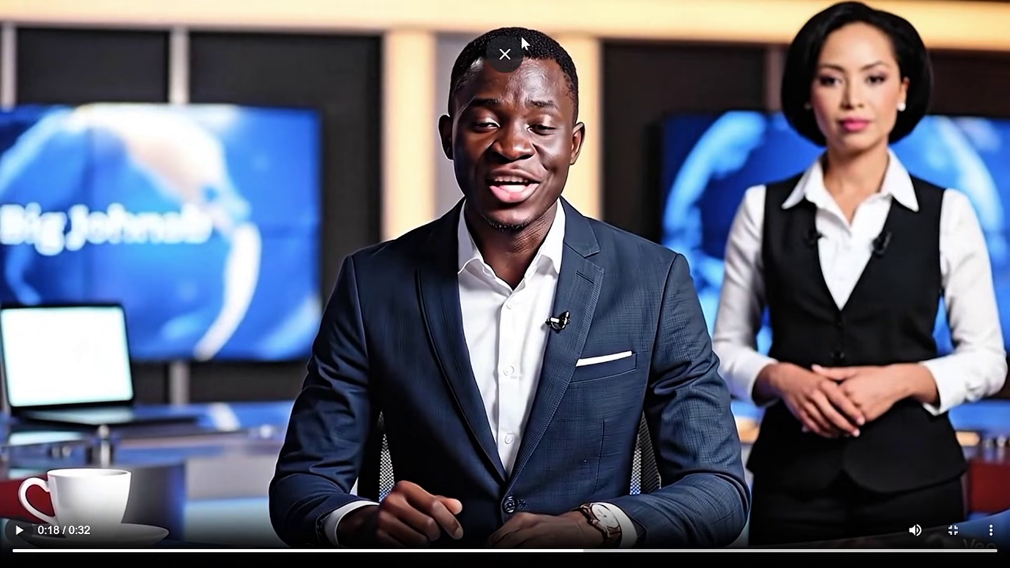
click(506, 54)
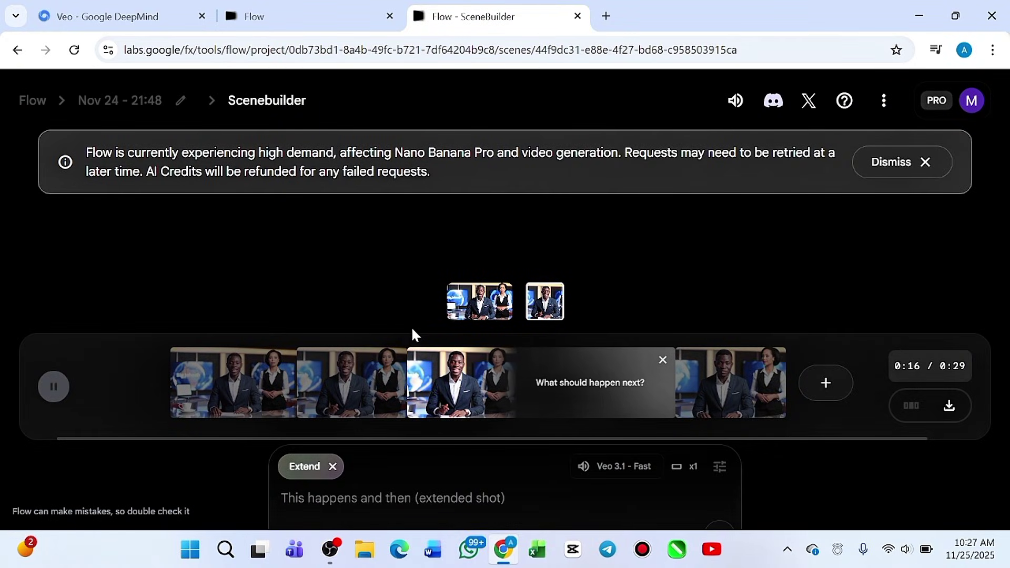
- Reopen the full-screen scene preview, watch the last part, pause at 0:31 and exit
scroll(764, 361, right, 1)
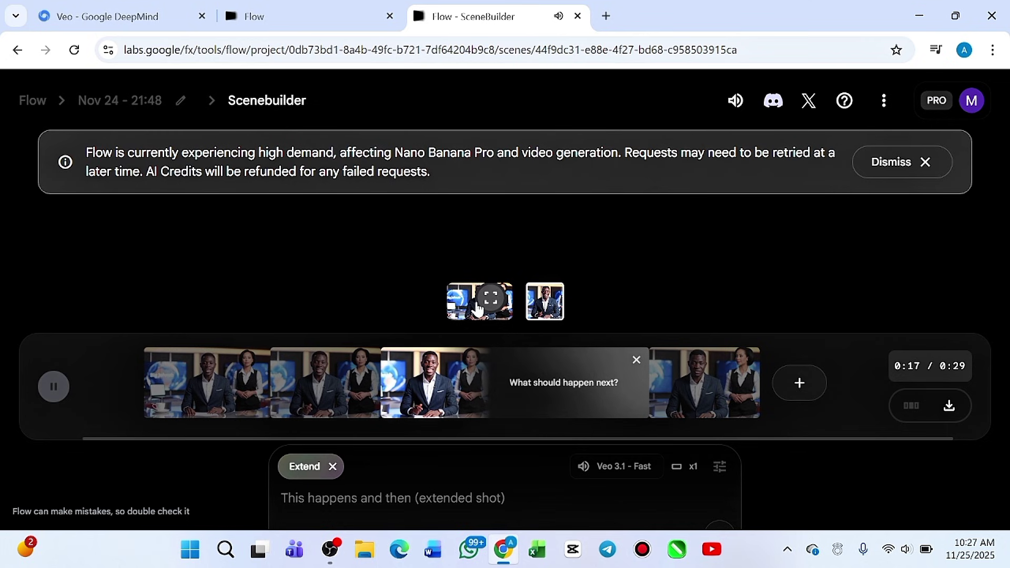
click(489, 298)
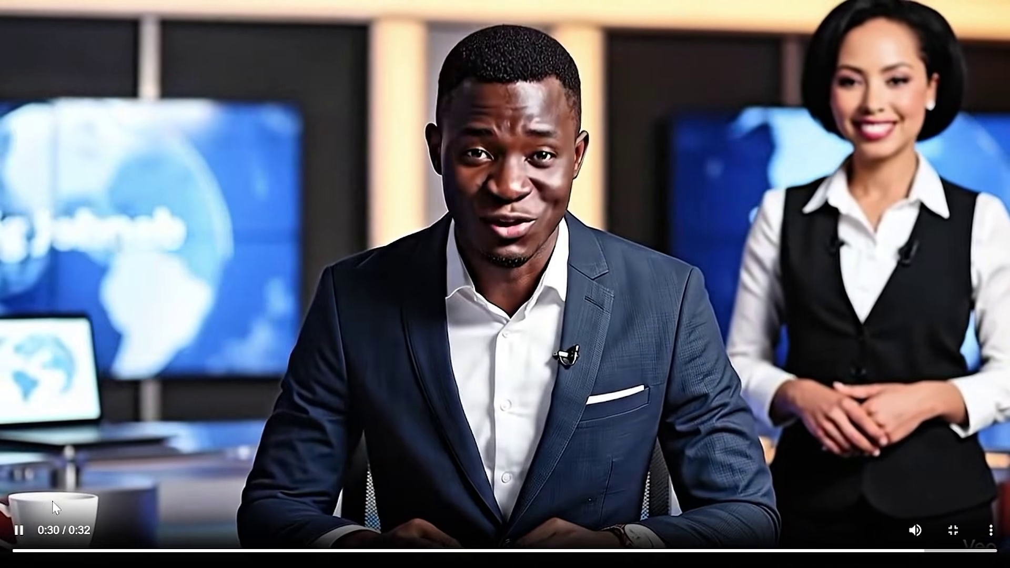
click(20, 531)
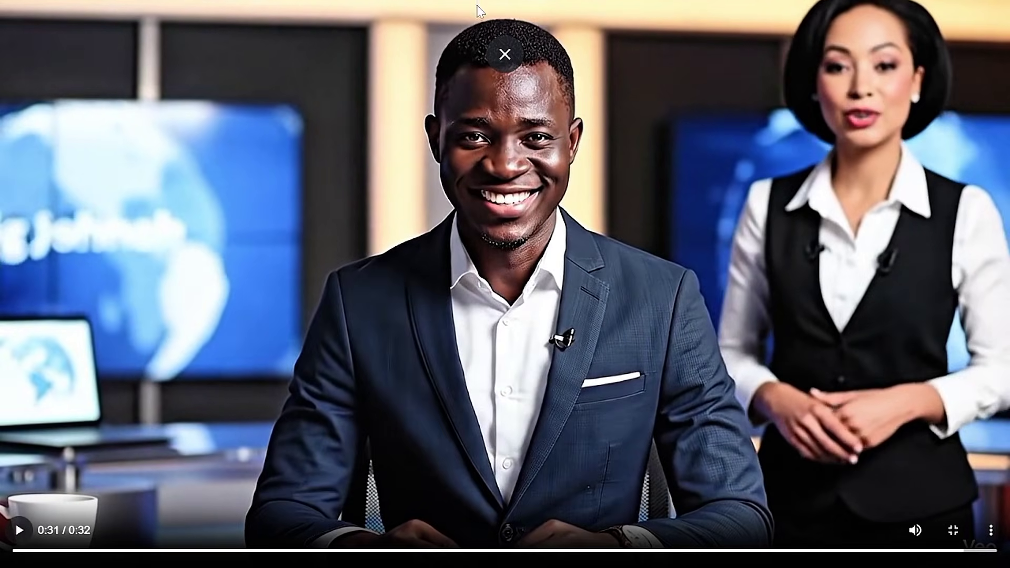
key(Escape)
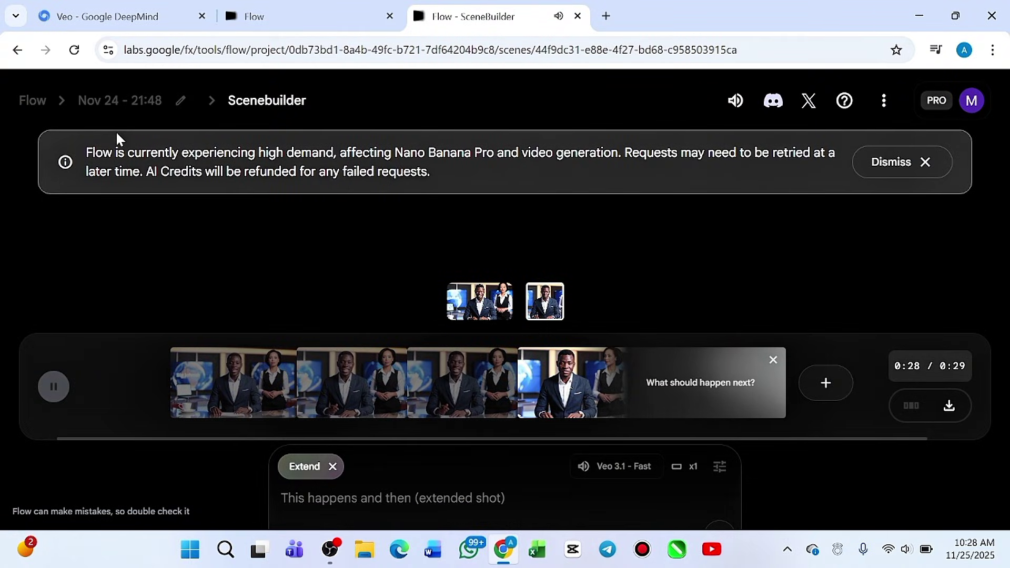
- Return to the Nov 24 - 21:48 project and examine the original clip of the lone presenter in the news studio
click(120, 100)
scroll(162, 347, down, 10)
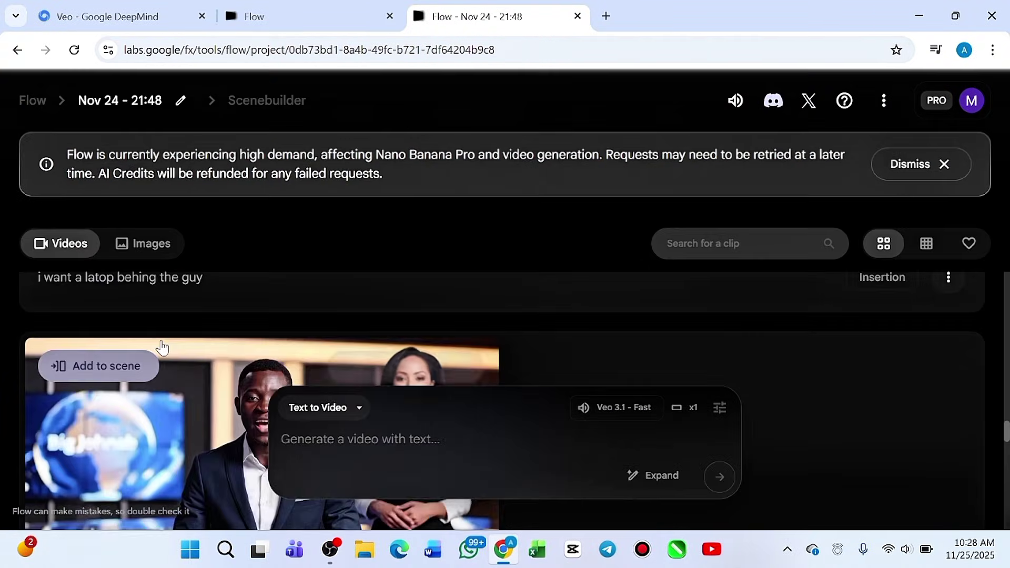
scroll(162, 347, down, 2)
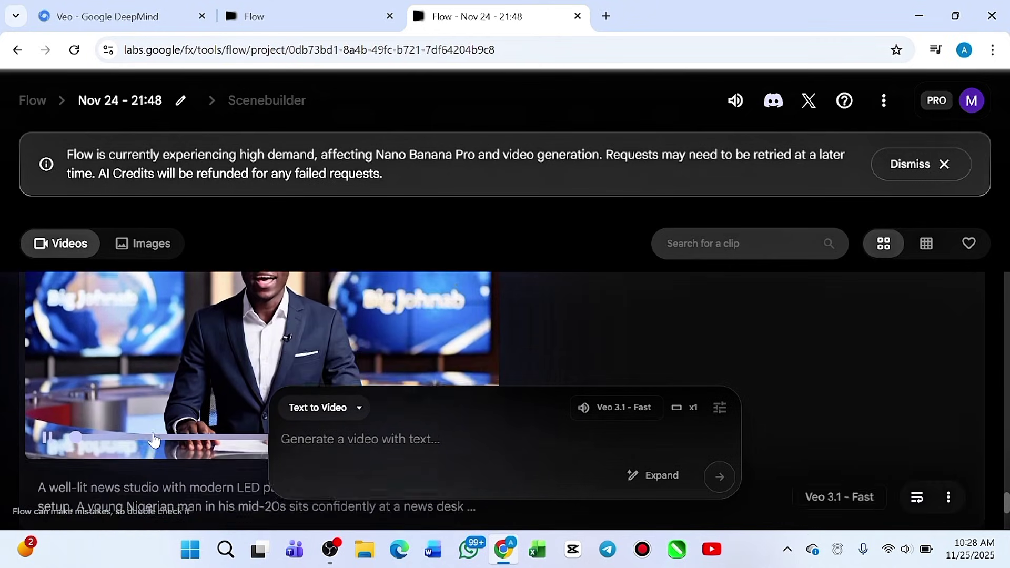
scroll(154, 439, up, 2)
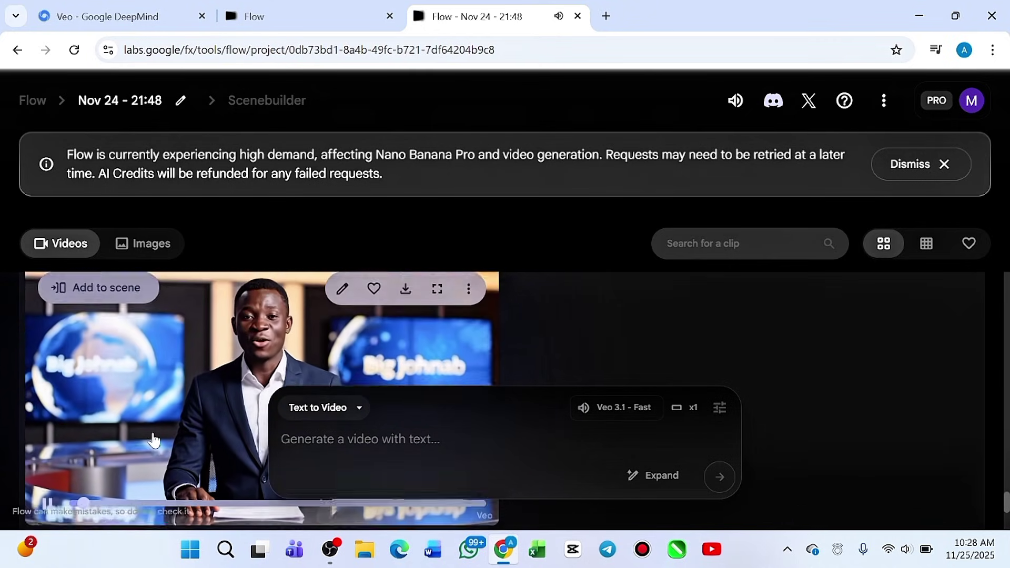
scroll(153, 439, down, 1)
scroll(154, 439, up, 4)
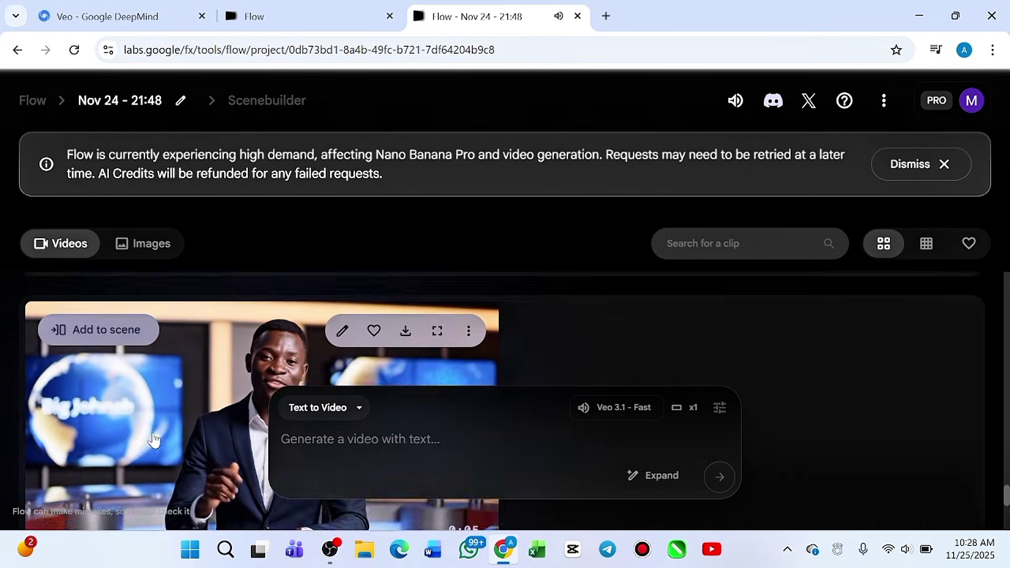
scroll(154, 439, down, 3)
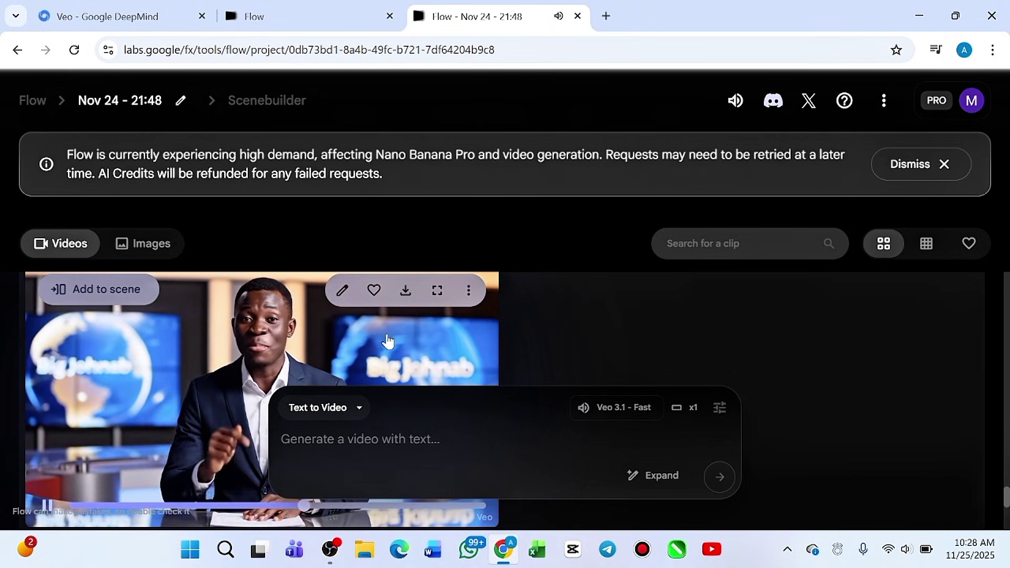
scroll(387, 340, up, 1)
scroll(386, 339, up, 1)
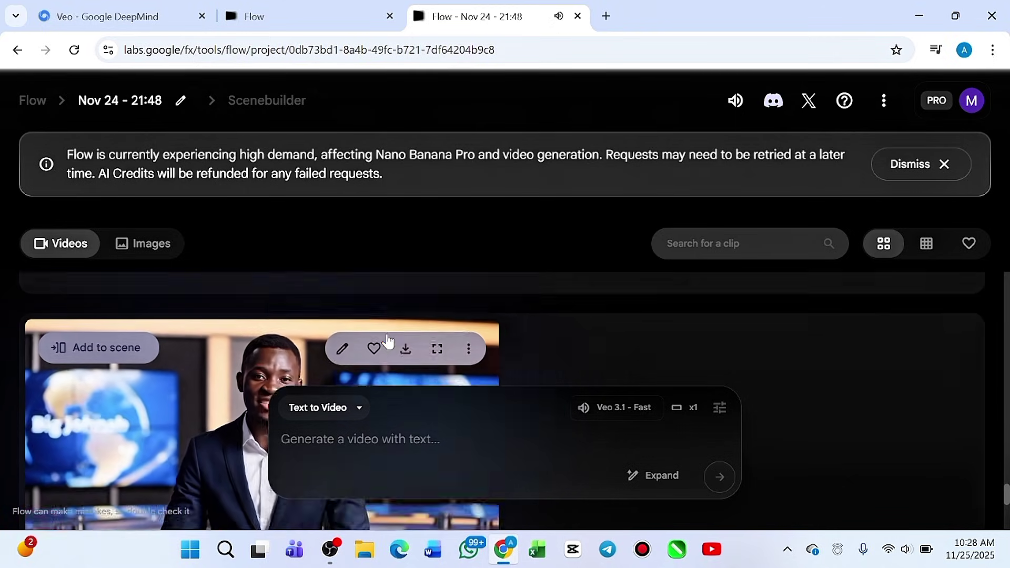
scroll(387, 339, down, 3)
- Examine the edited clip versions with the inserted coffee cup, the woman beside the presenter and the laptop behind him
scroll(334, 355, up, 1)
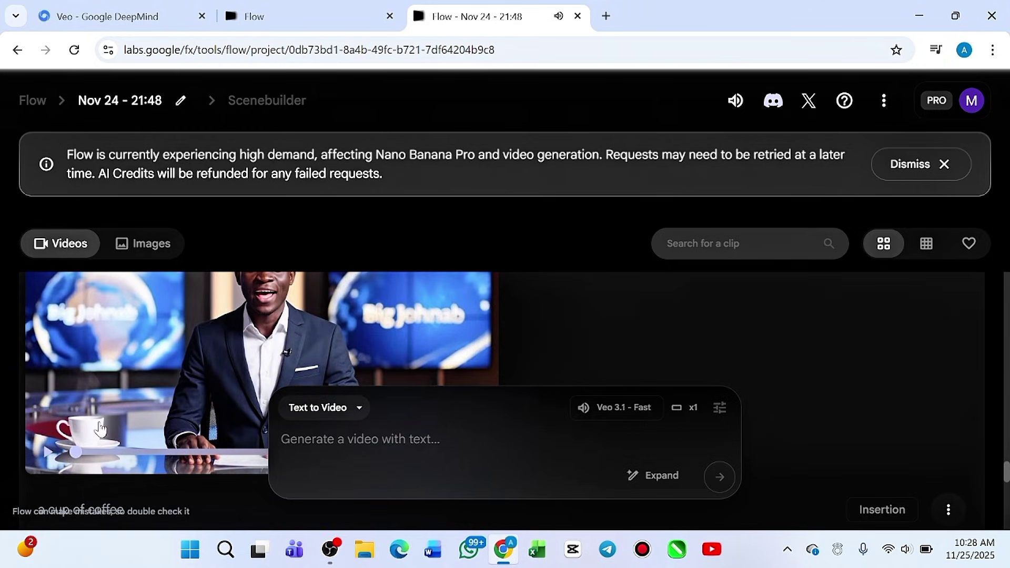
scroll(139, 390, up, 2)
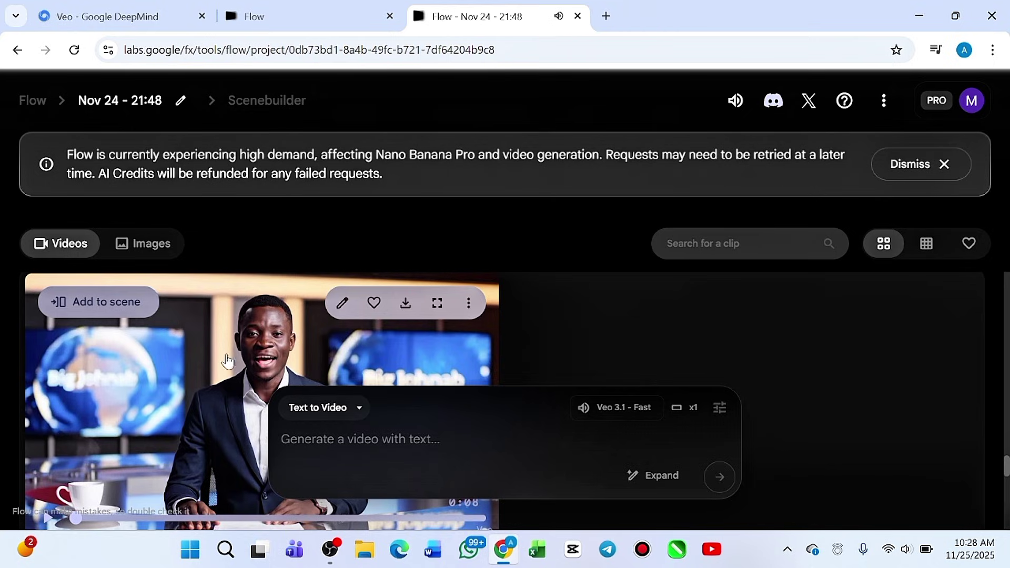
scroll(238, 363, down, 4)
scroll(238, 363, up, 3)
mouse_move(425, 331)
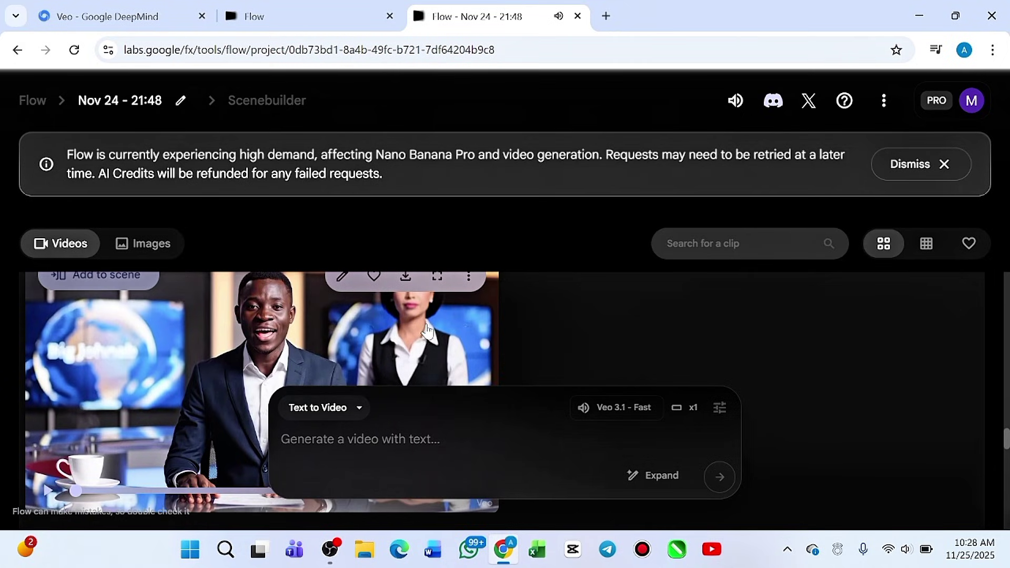
scroll(419, 341, up, 1)
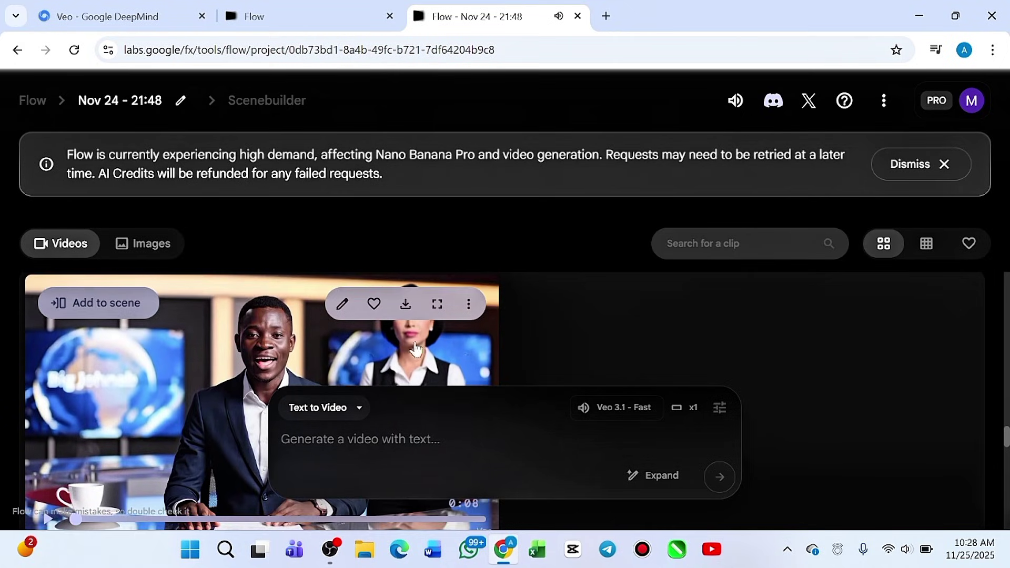
scroll(299, 350, down, 1)
scroll(296, 348, up, 2)
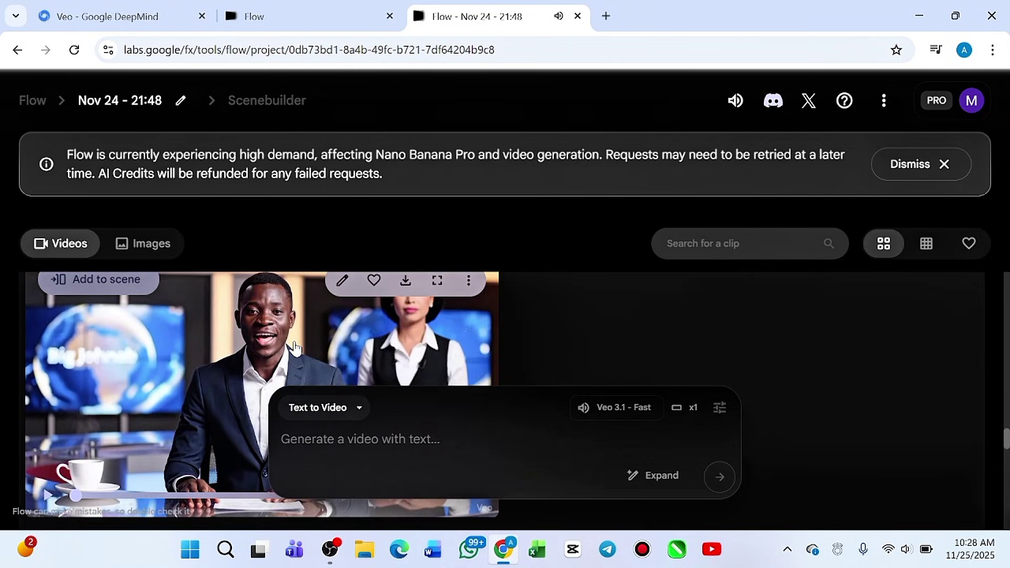
scroll(294, 343, down, 4)
scroll(293, 343, up, 3)
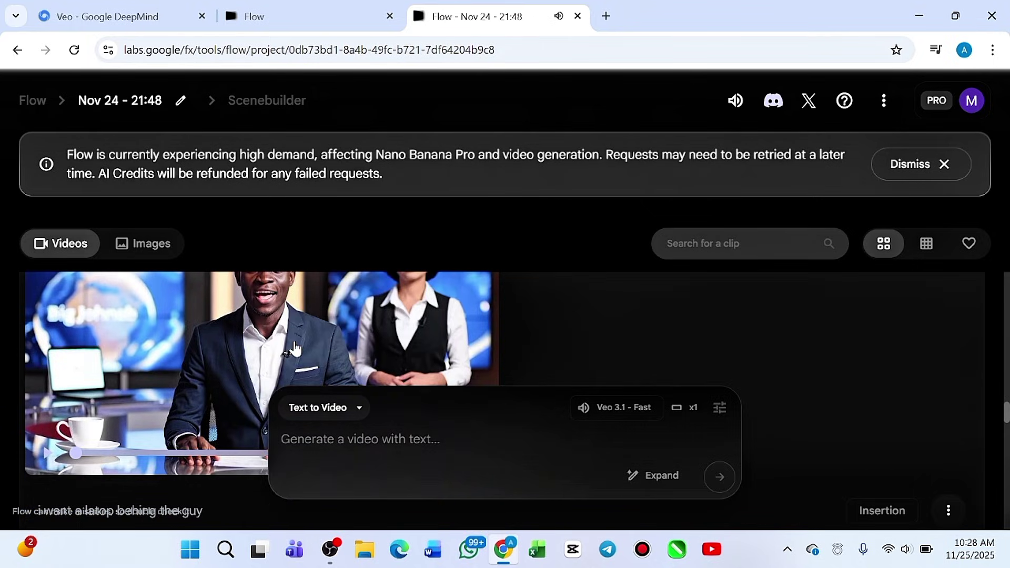
scroll(168, 354, up, 1)
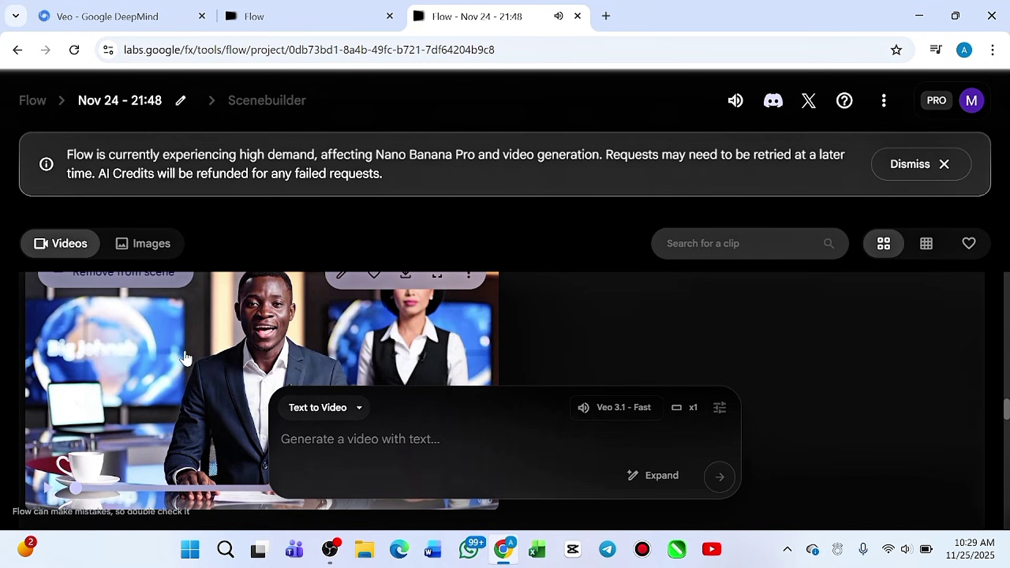
scroll(185, 357, up, 3)
scroll(185, 358, down, 4)
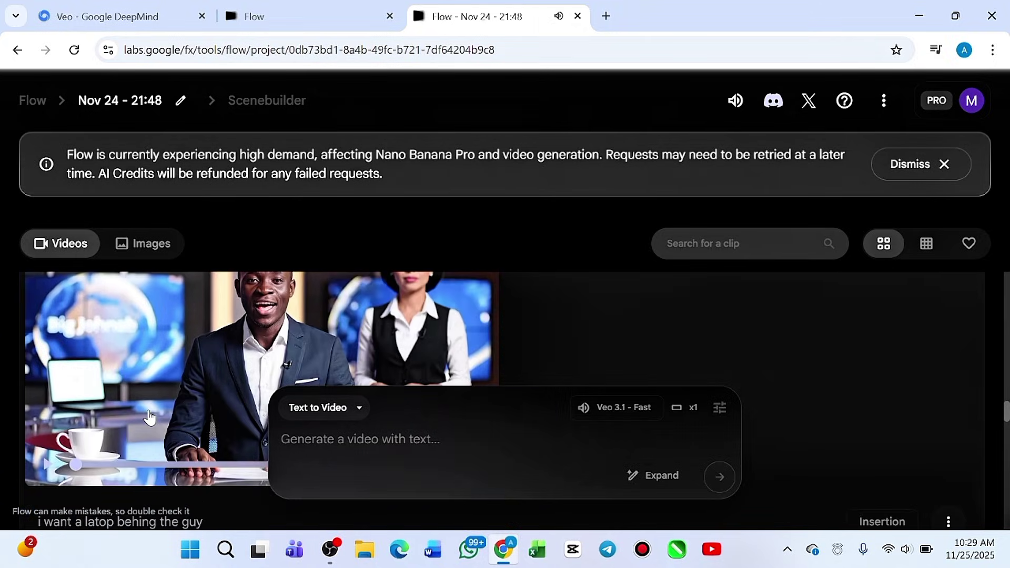
scroll(149, 418, down, 2)
scroll(234, 294, up, 3)
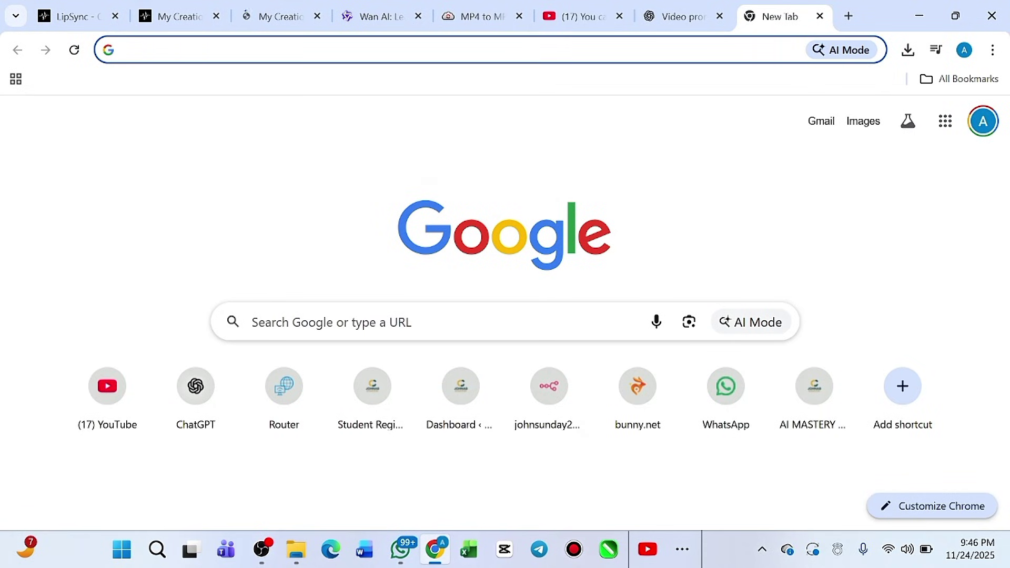
- Open the Veo prompt guide at deepmind.google/models/veo/prompt-guide/ and launch Flow from it
key(ctrl+l)
text(veo/prompt-guide/)
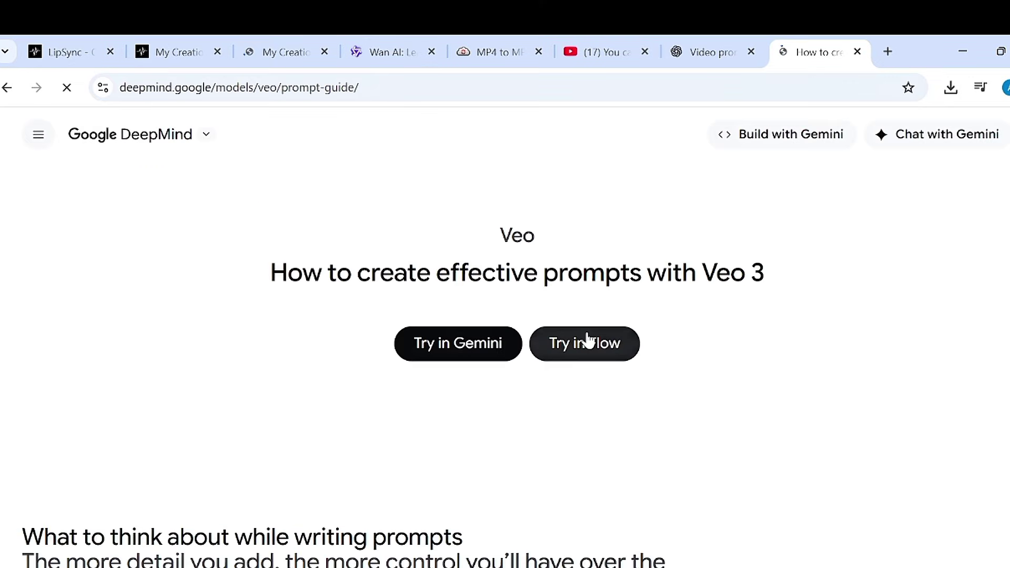
click(588, 340)
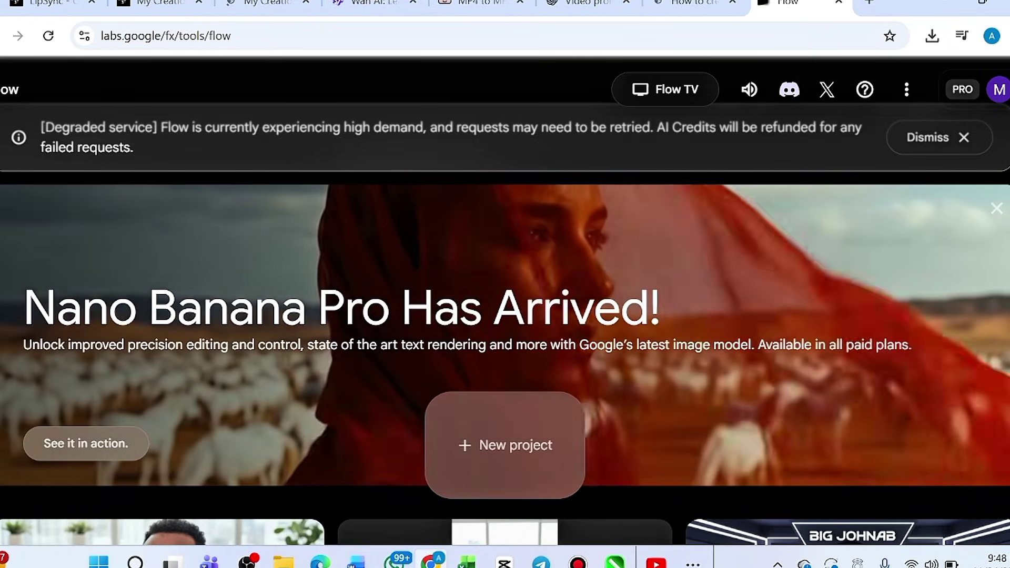
- Create a new Flow project and generate a Text to Video clip with Veo 3.1 - Fast from the copied news presenter prompt
click(524, 445)
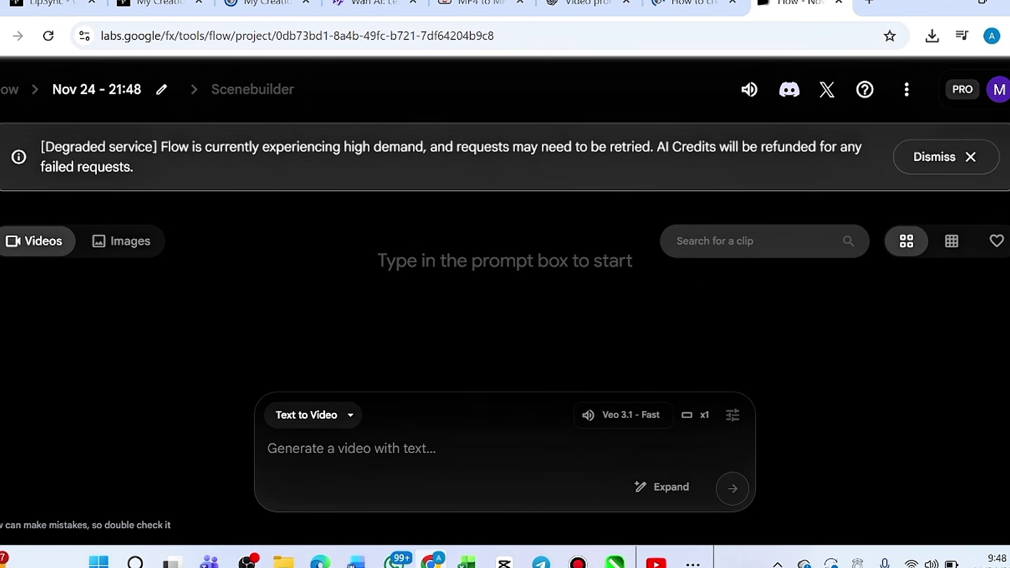
key(ctrl+v)
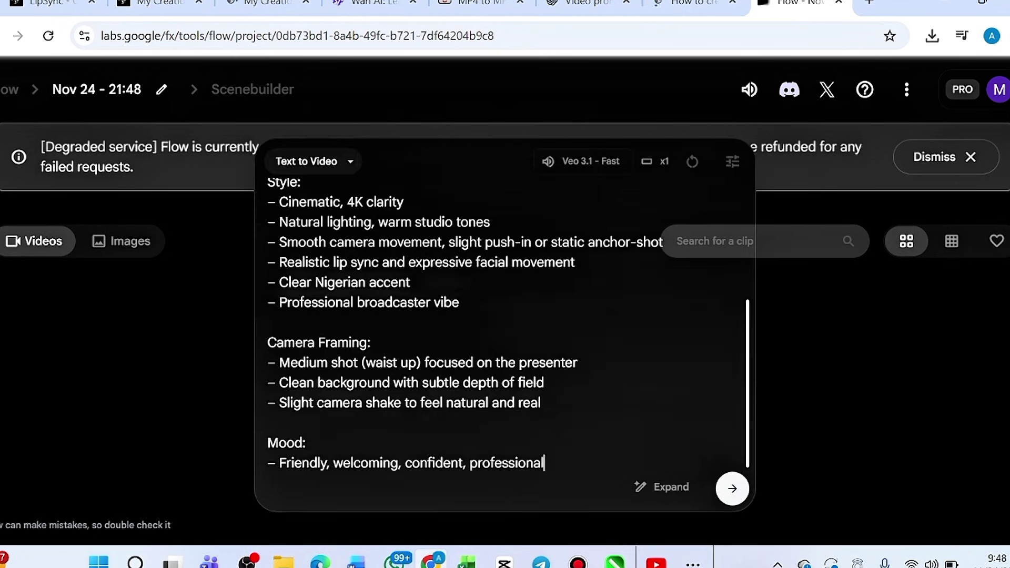
click(733, 489)
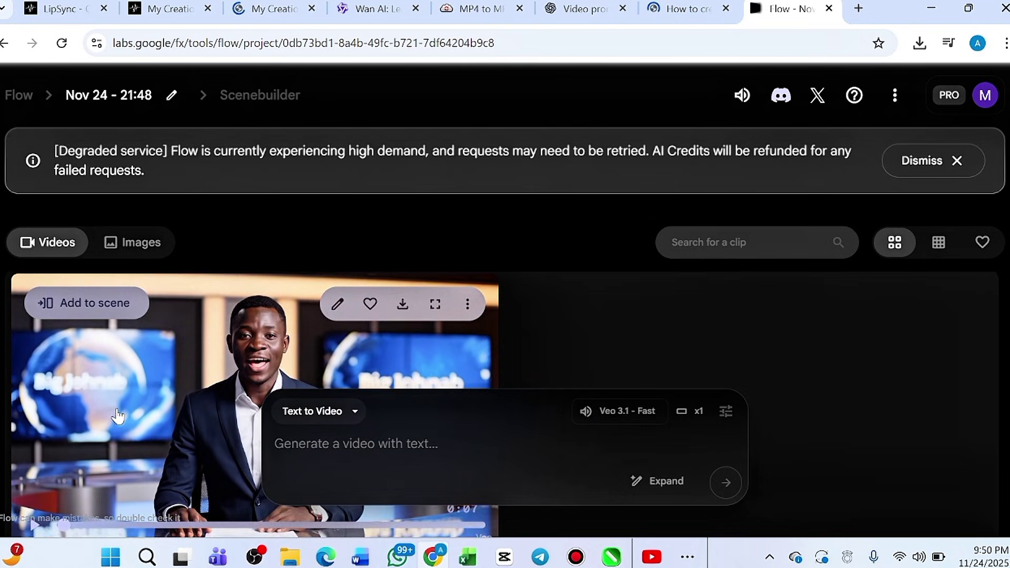
- Review the generated news presenter clip and open it for editing with the Insert tool
scroll(117, 415, down, 1)
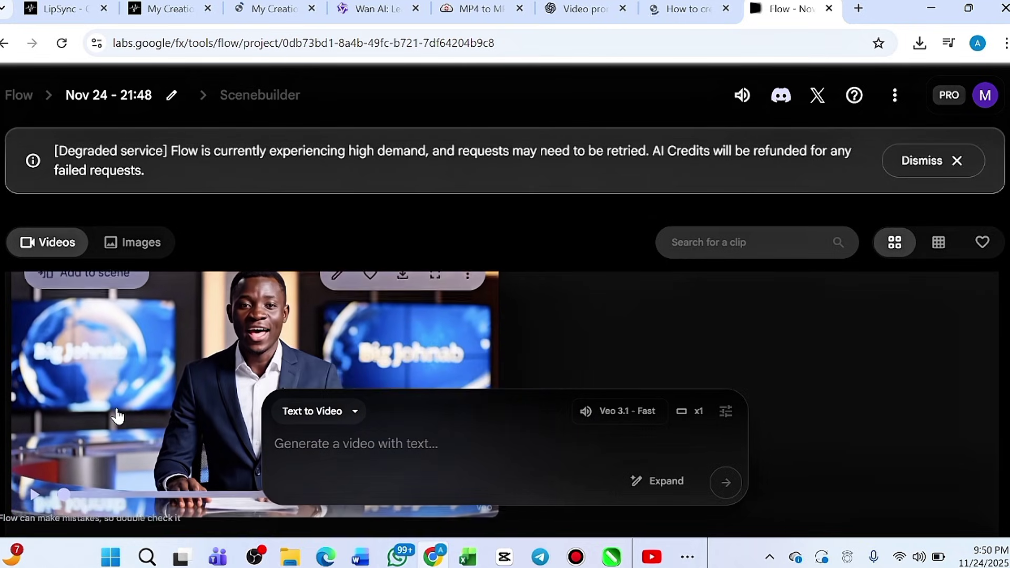
scroll(113, 415, up, 1)
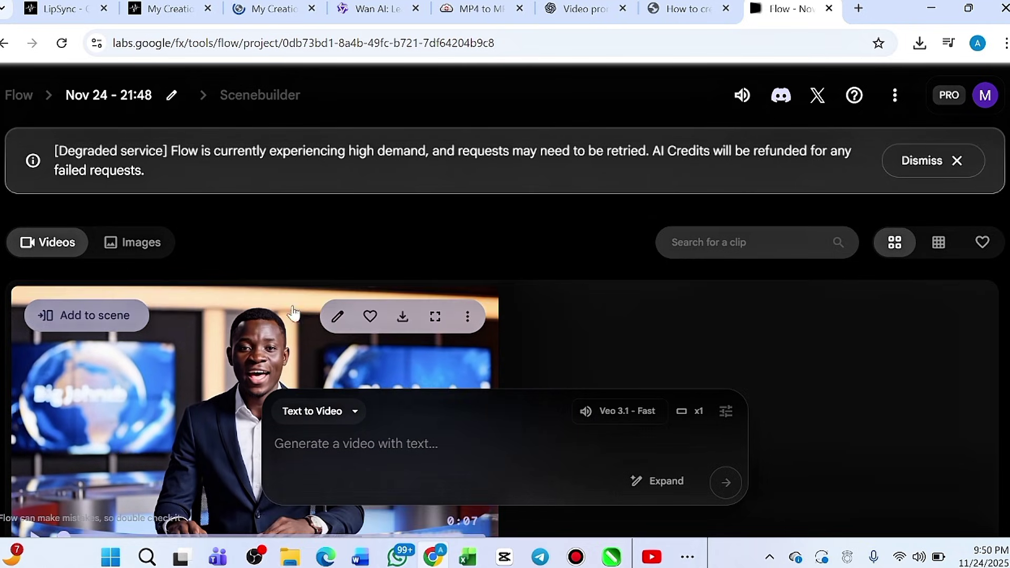
click(338, 316)
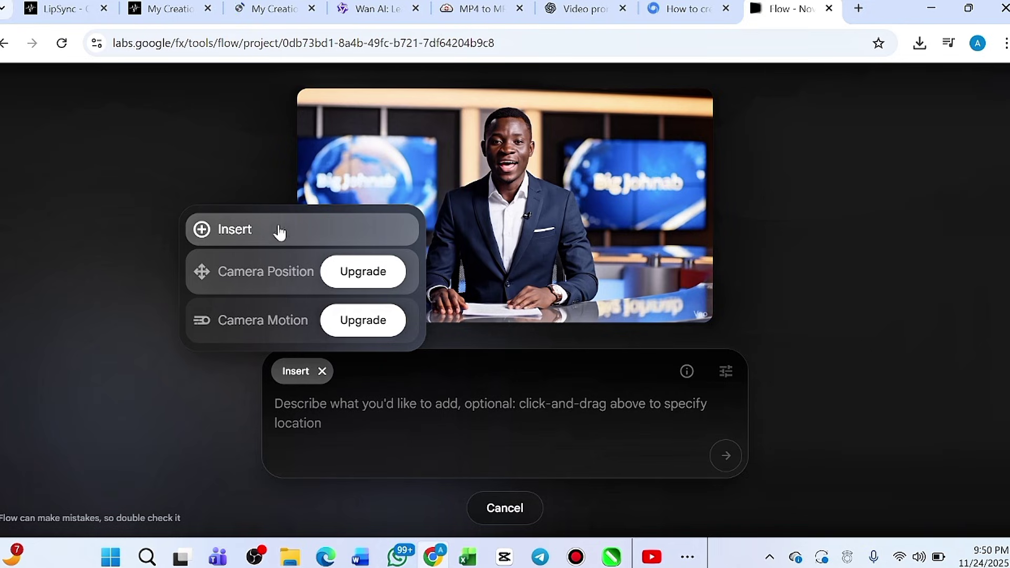
- Mark a region at the left end of the news desk and insert "a cup of coffee" there
click(321, 229)
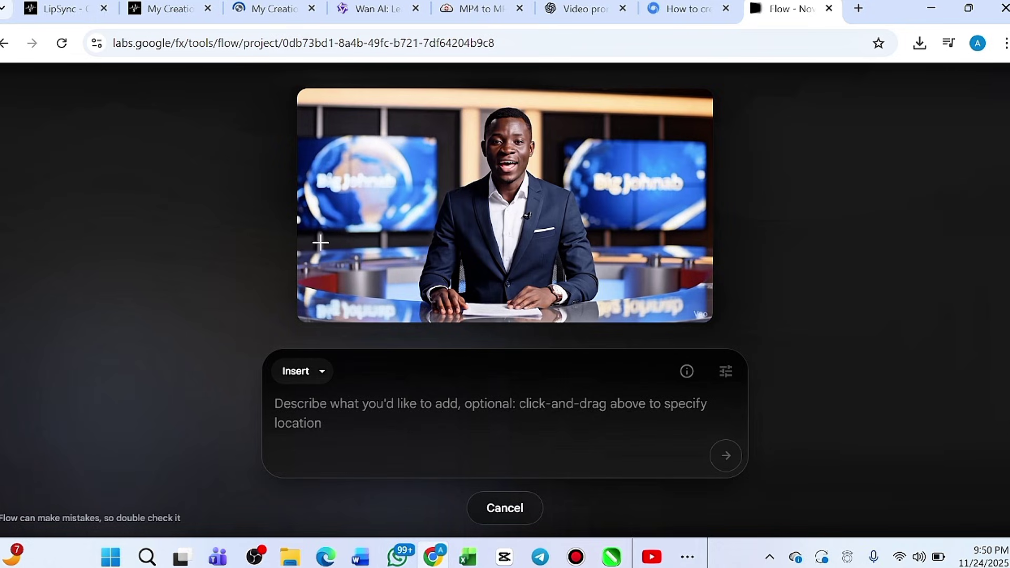
drag(303, 240, 388, 311)
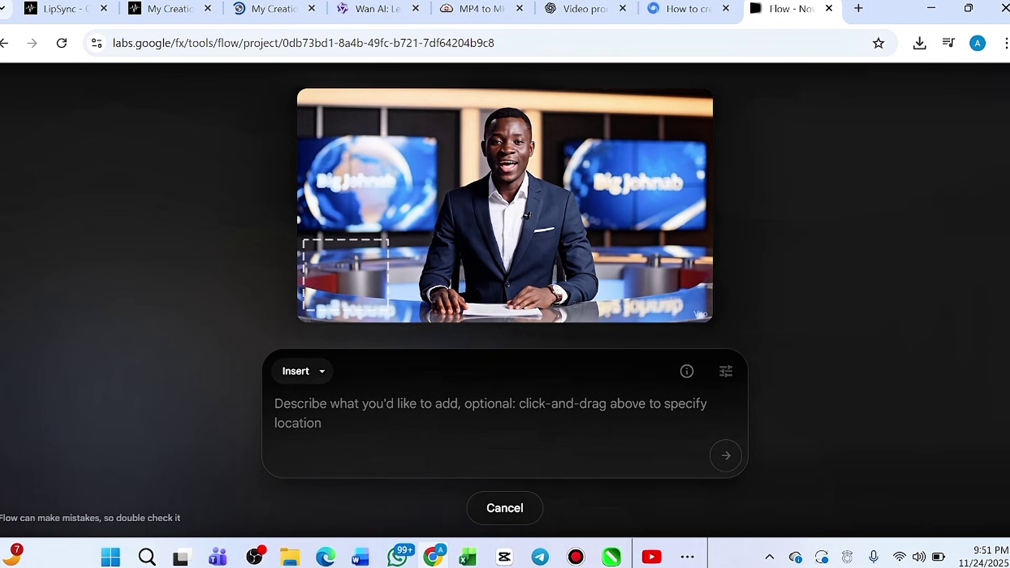
text(a cup of coffee)
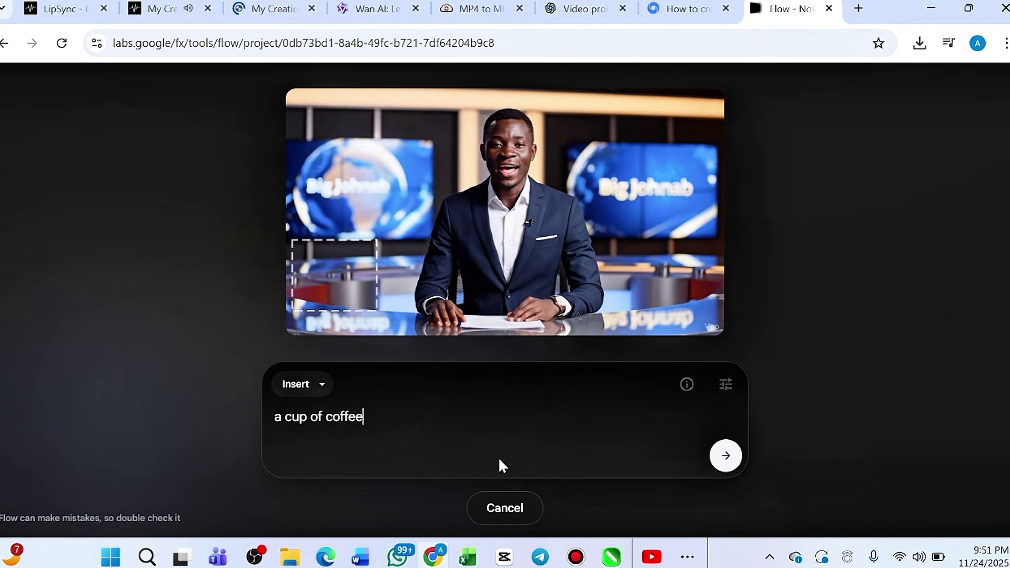
click(726, 457)
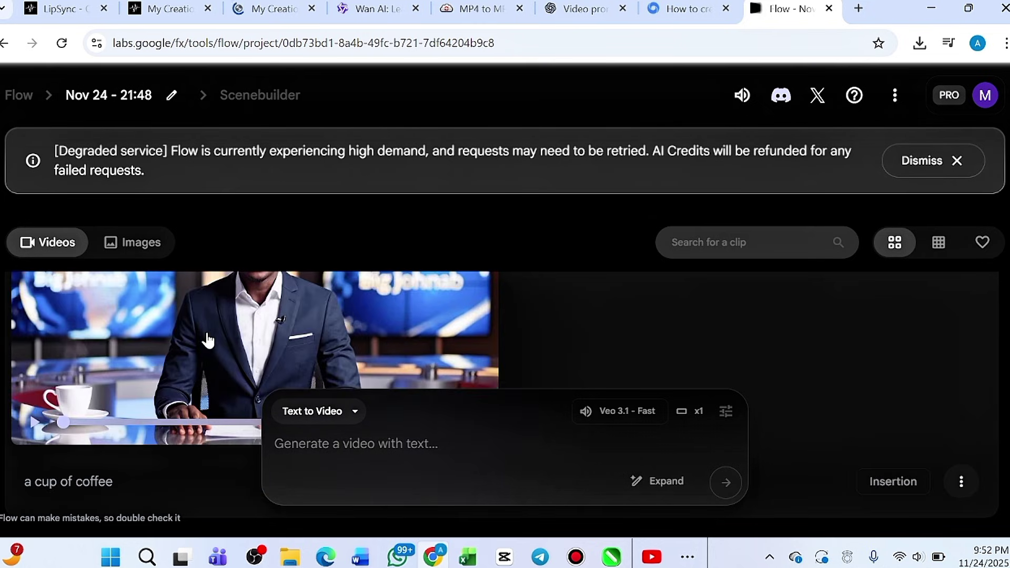
- Examine the clip with the inserted coffee cup and compare it with the original news presenter clip
scroll(208, 341, down, 1)
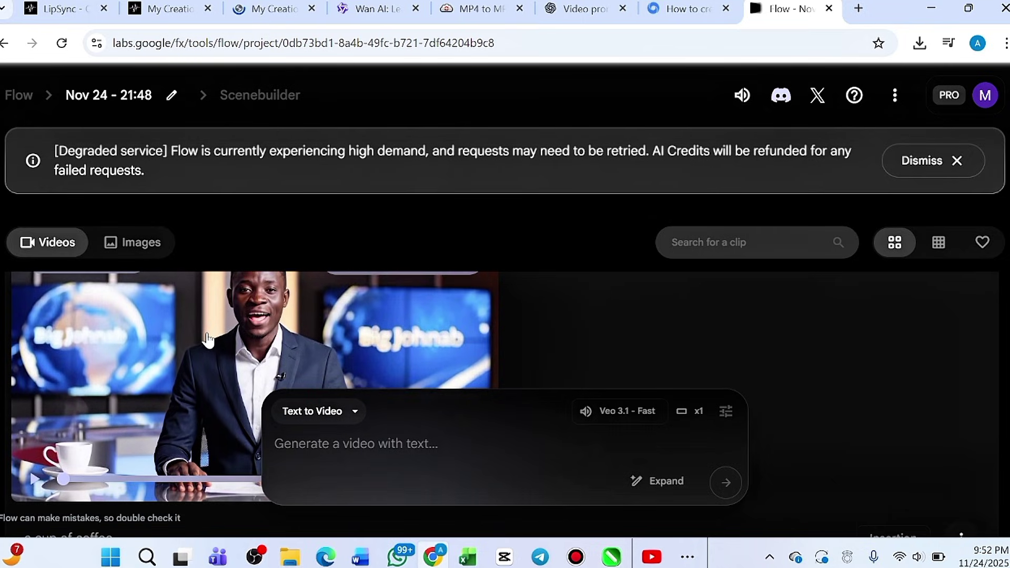
scroll(208, 340, up, 1)
scroll(208, 340, down, 1)
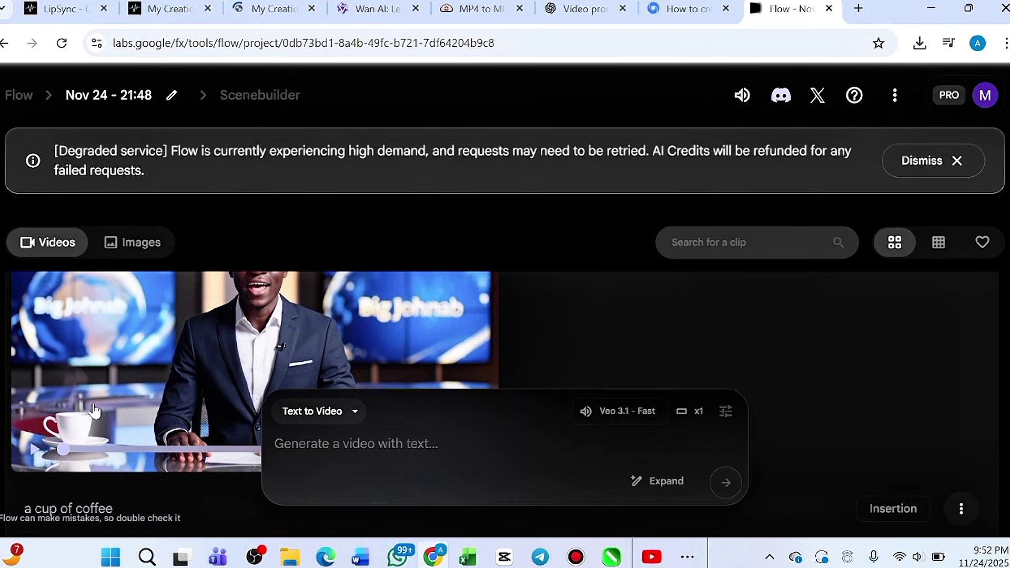
click(62, 448)
scroll(111, 400, down, 2)
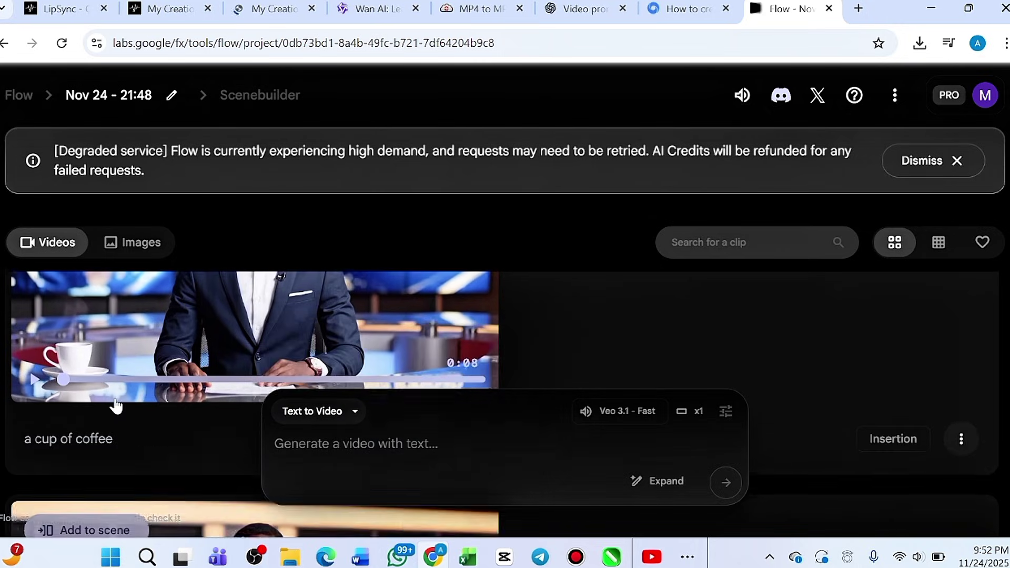
scroll(124, 500, down, 4)
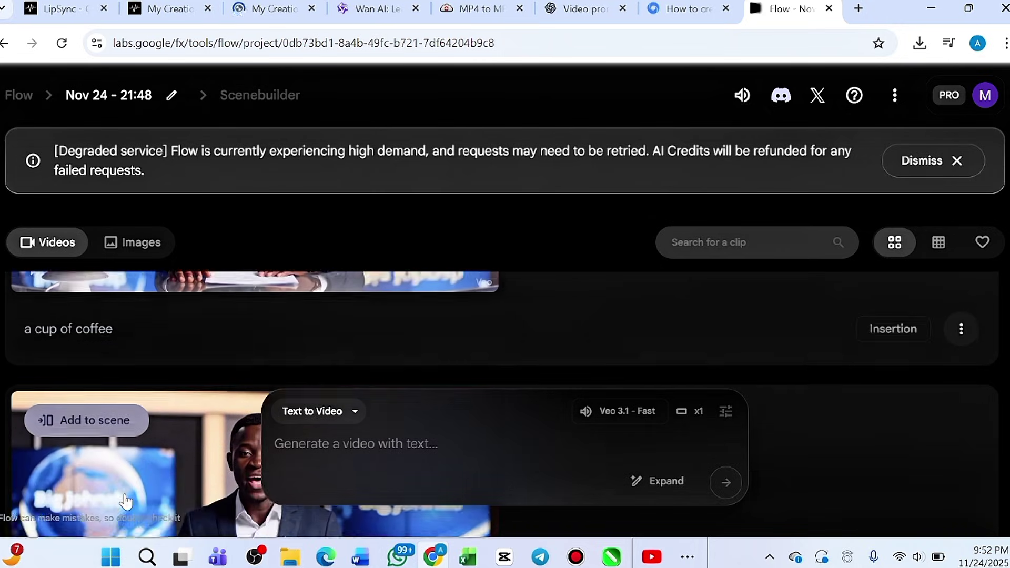
scroll(124, 499, down, 1)
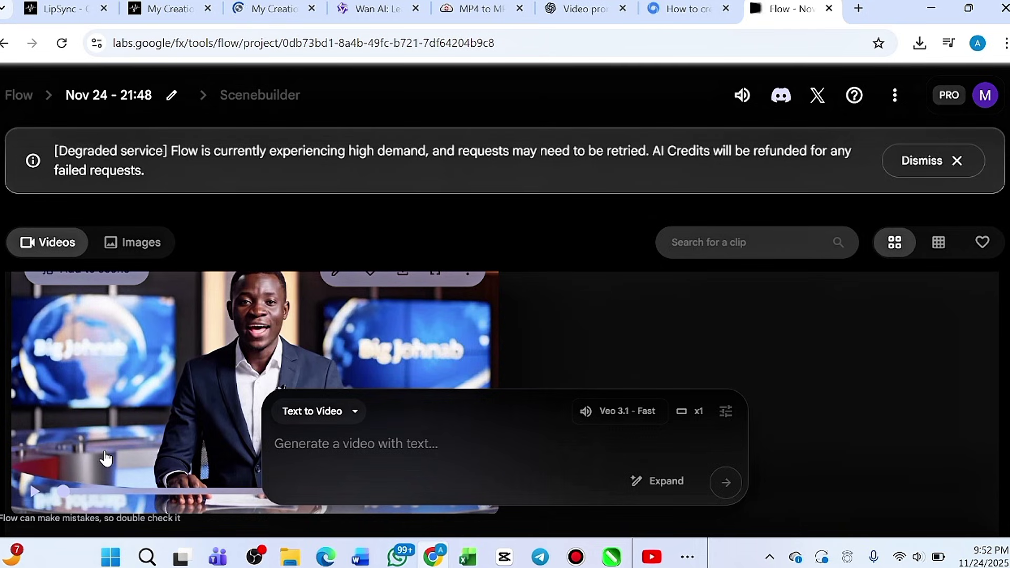
scroll(103, 458, down, 2)
scroll(106, 455, up, 1)
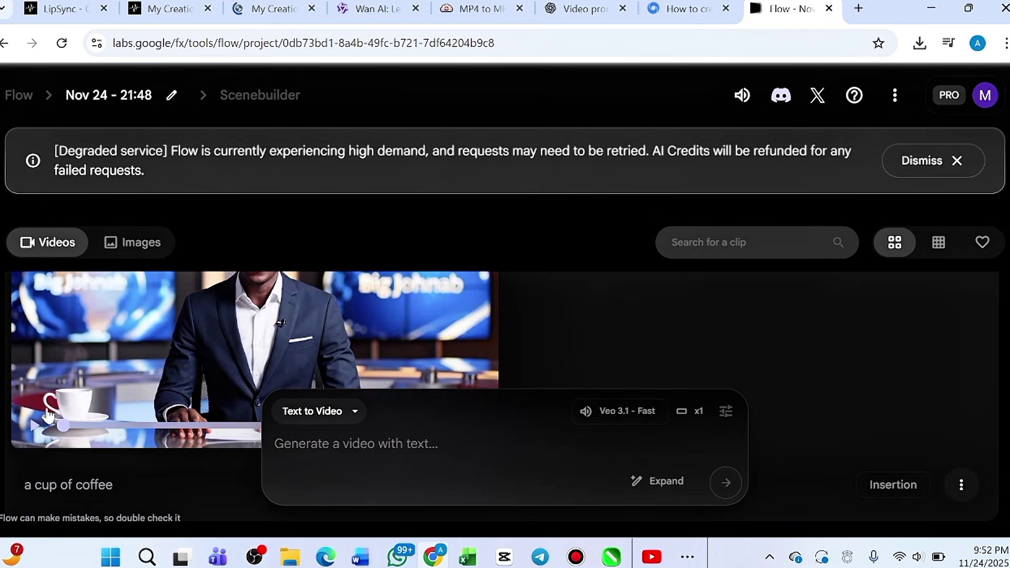
scroll(175, 361, up, 1)
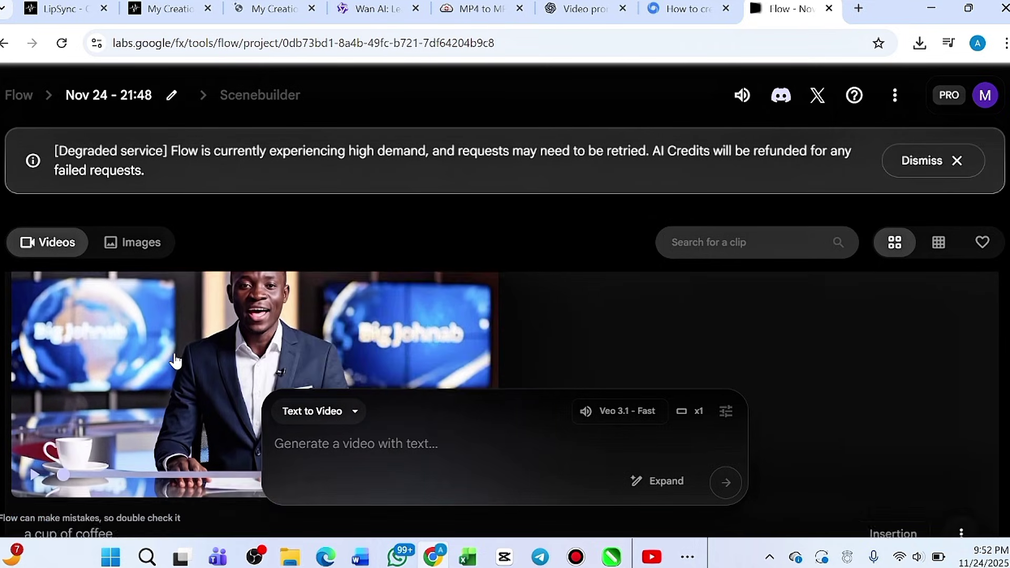
scroll(175, 361, down, 1)
scroll(176, 361, up, 1)
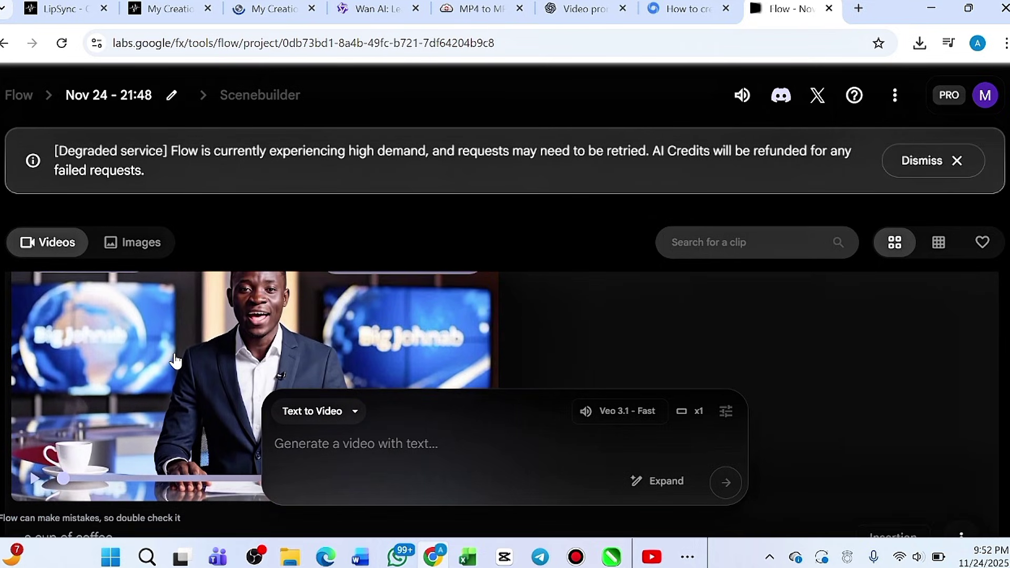
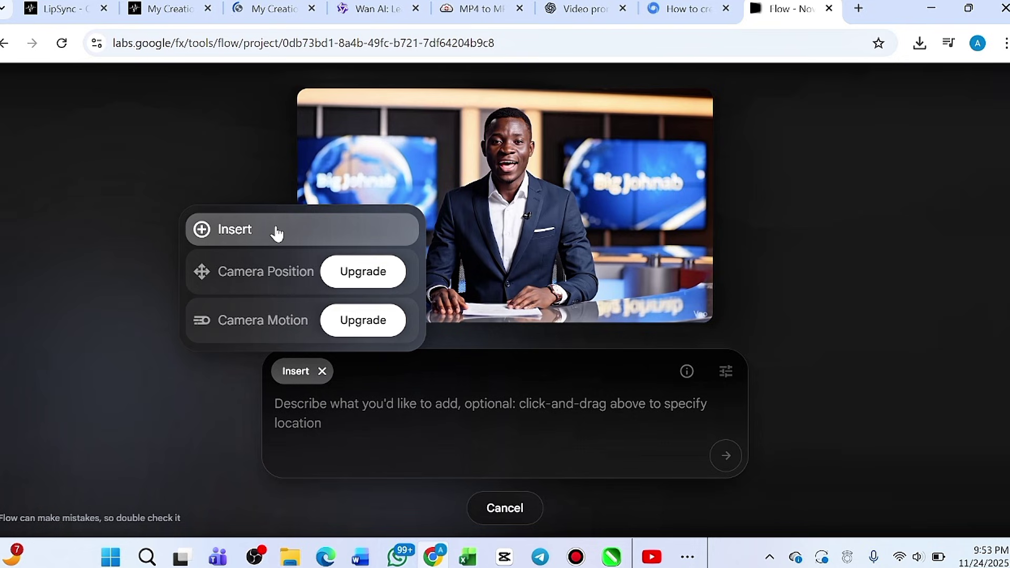
- In the coffee cup clip, mark a tall region right of the presenter and insert "a female presenter behind the guy but she is not say anything"
click(275, 224)
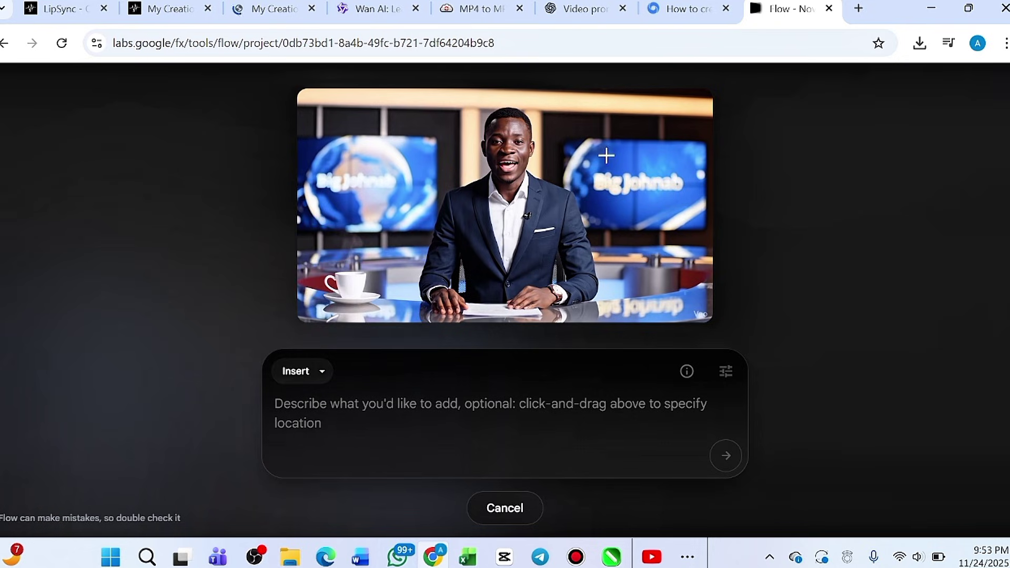
drag(620, 163, 704, 315)
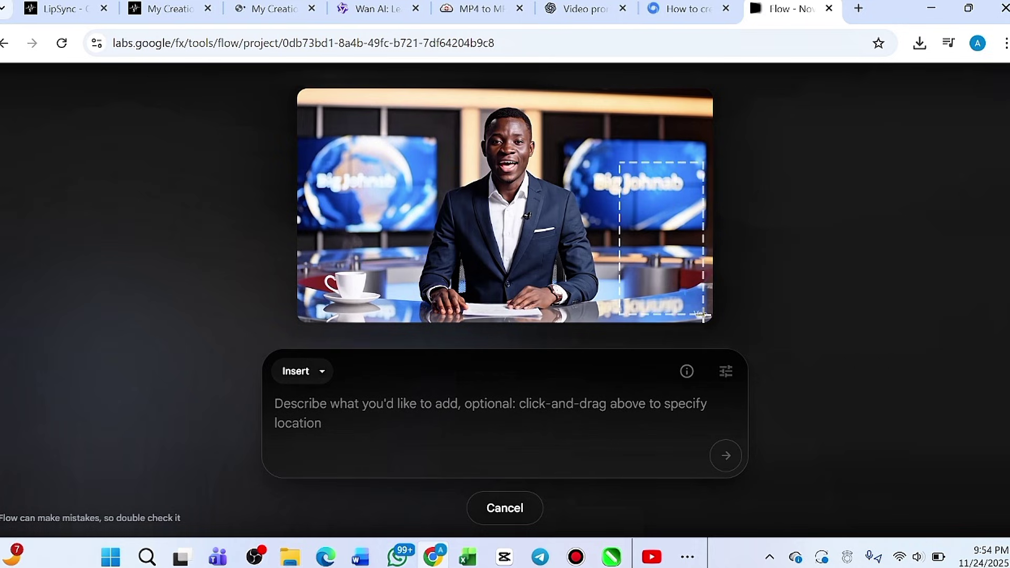
text(a female presenter b)
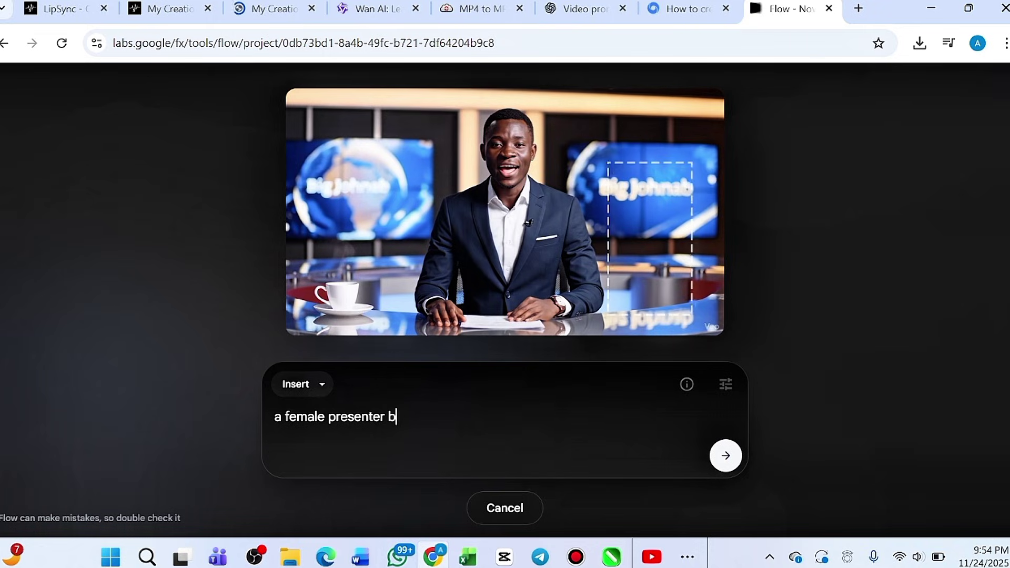
text(ehind the g)
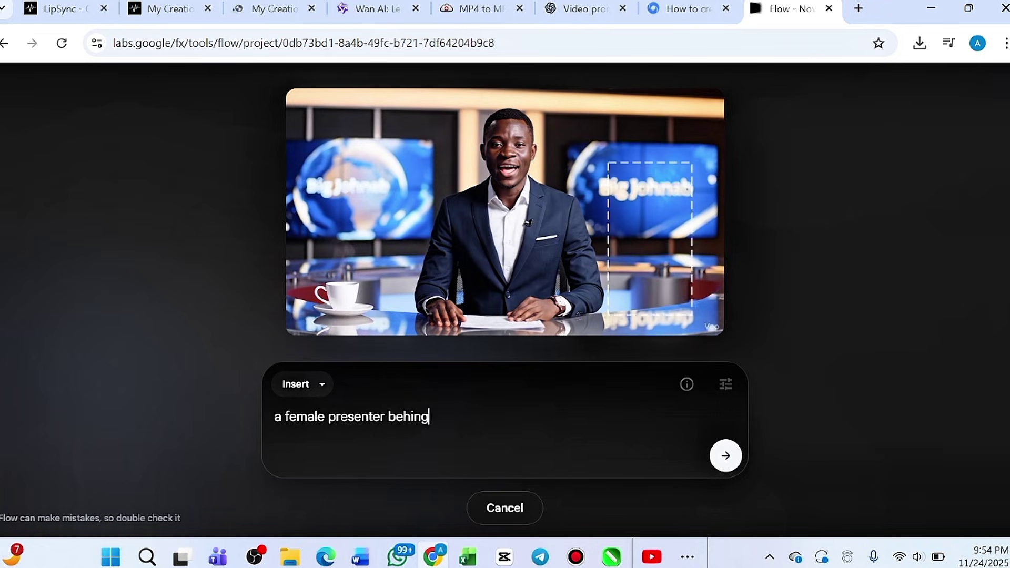
key(BackSpace)
text(d the guy but she is not say anyt)
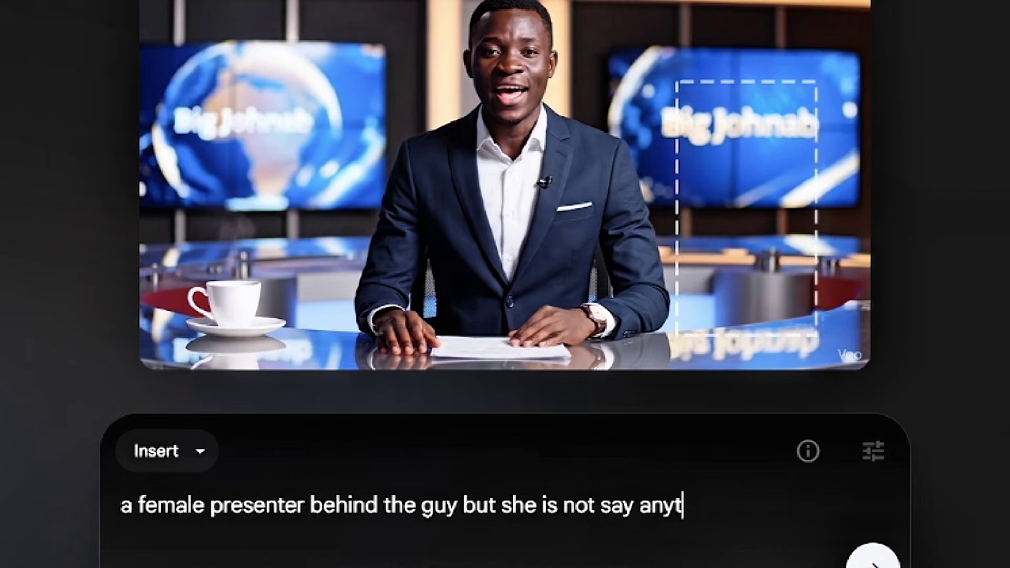
text(hi)
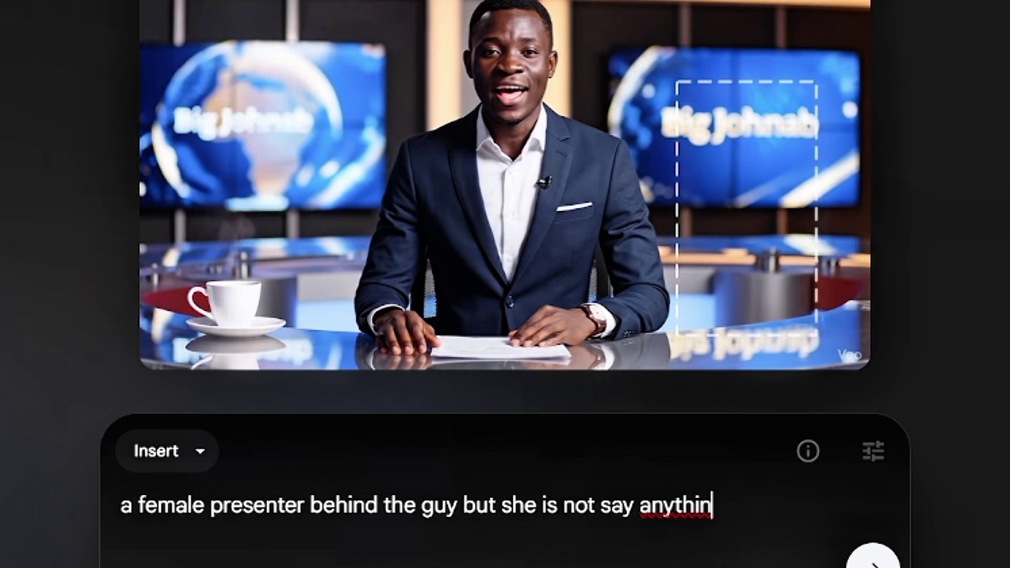
text(n)
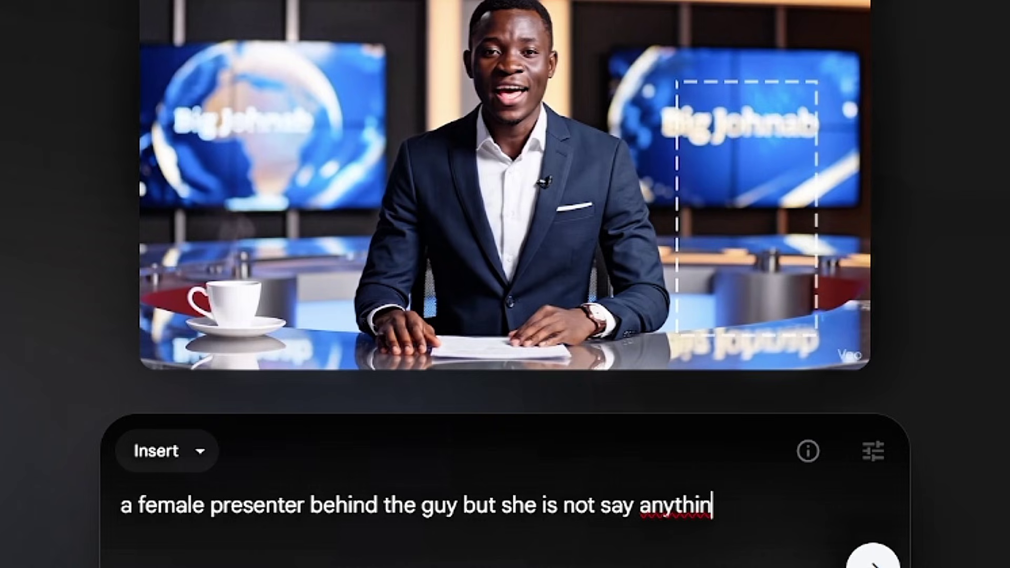
text(g)
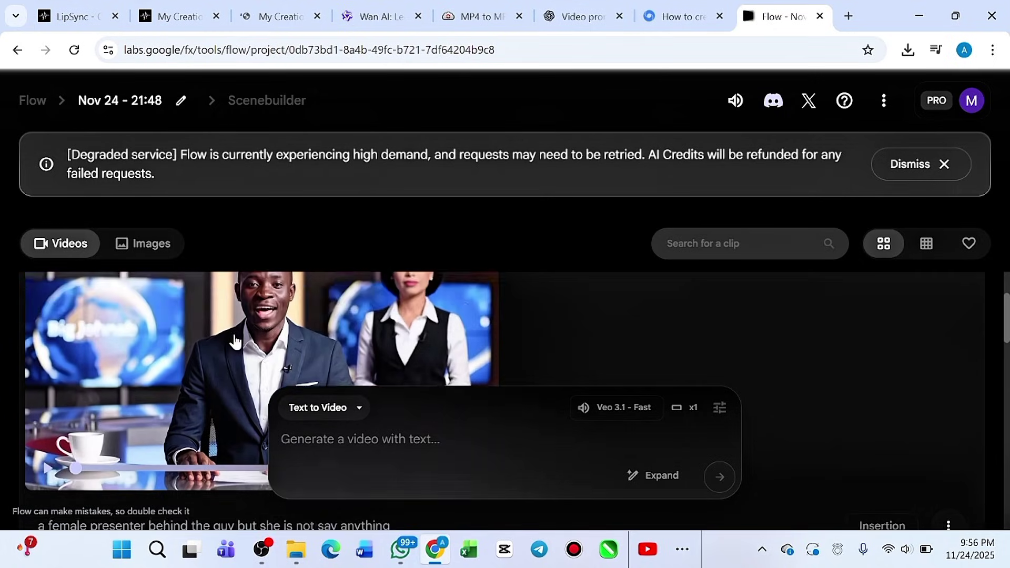
- Compare the female presenter clip with the coffee cup version and the original news presenter clip
scroll(219, 387, down, 2)
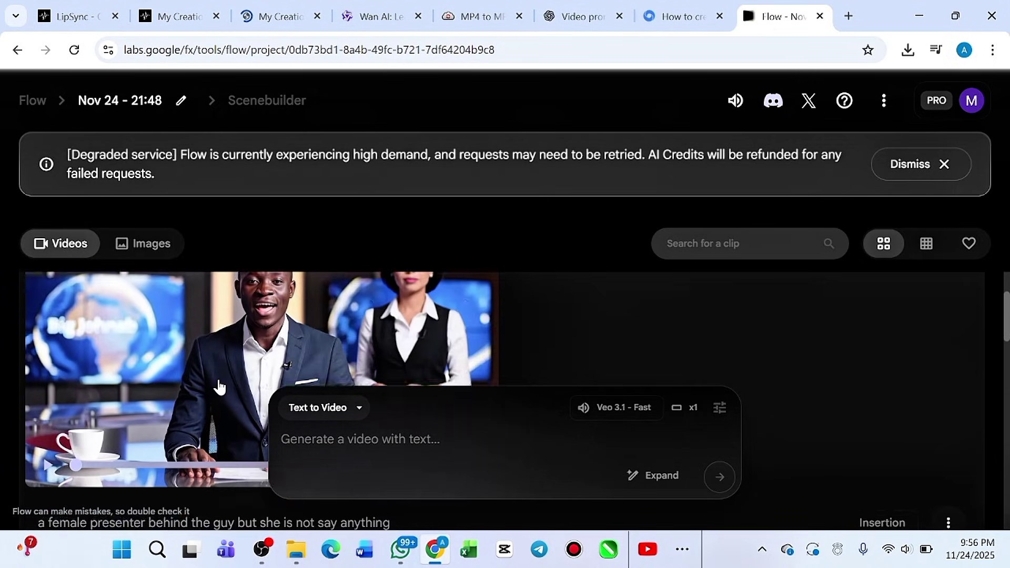
scroll(414, 323, up, 1)
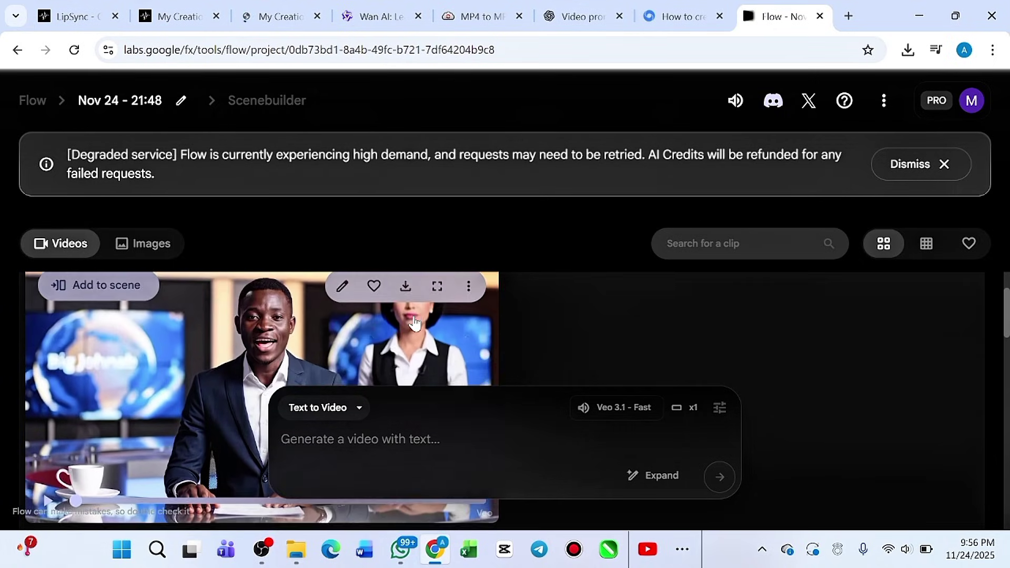
scroll(414, 322, down, 9)
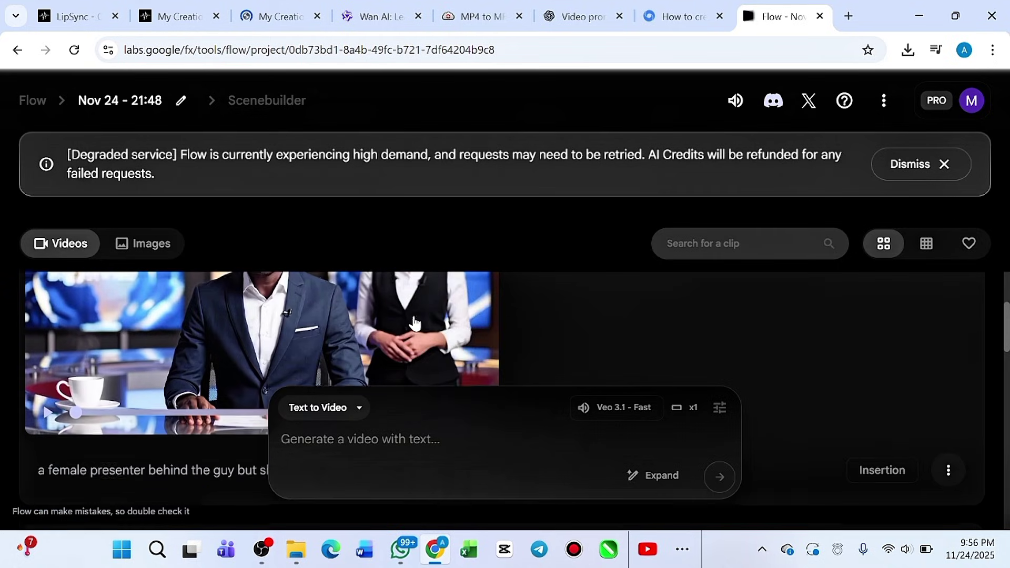
scroll(414, 323, down, 5)
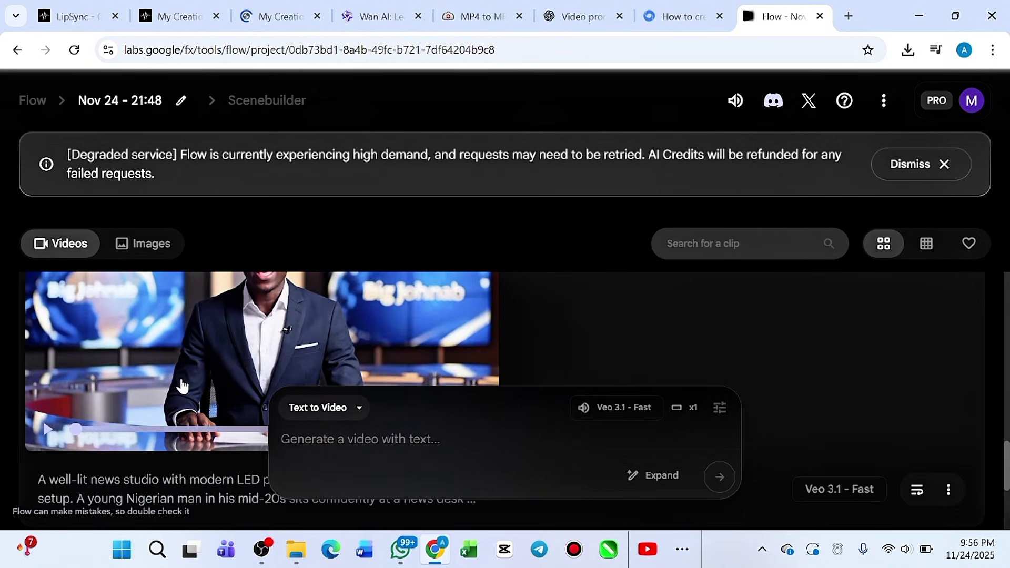
scroll(182, 386, up, 1)
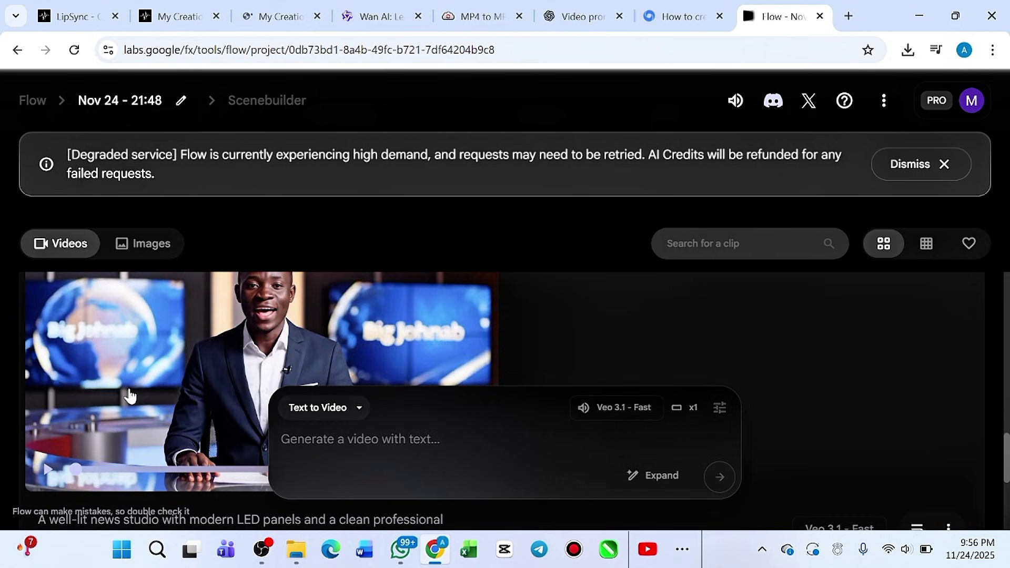
scroll(130, 396, up, 5)
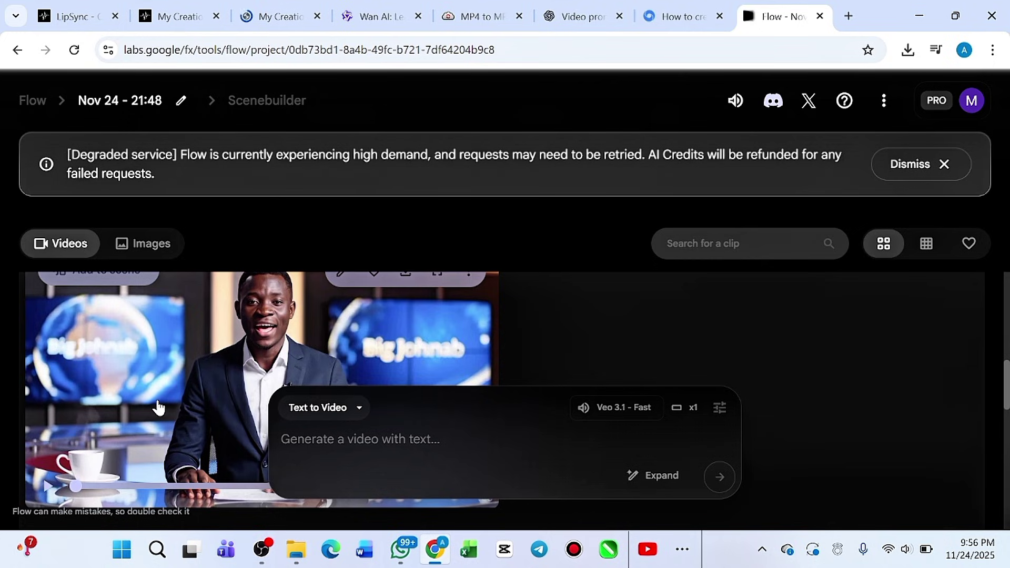
scroll(158, 407, up, 5)
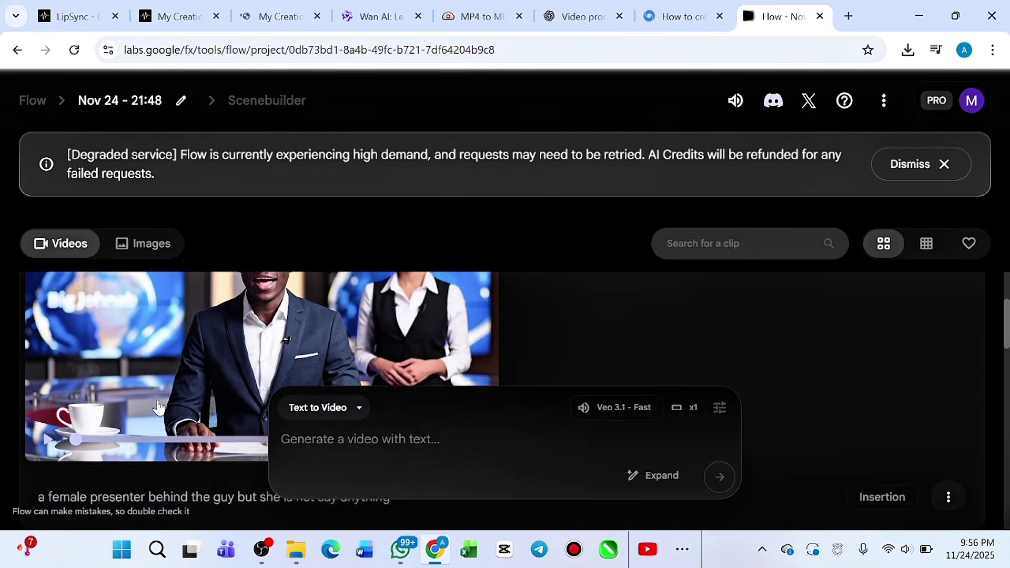
scroll(163, 406, up, 2)
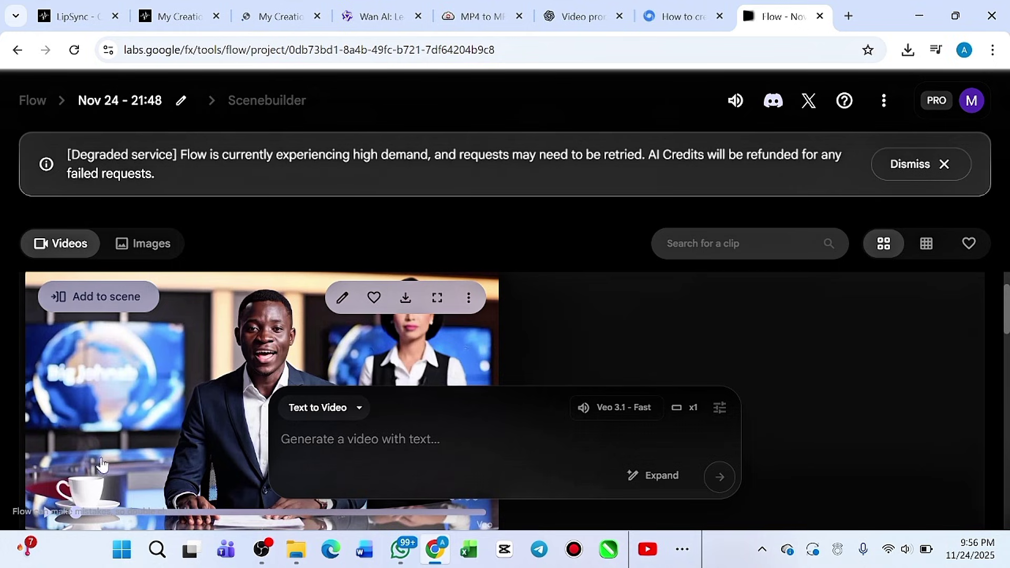
mouse_move(441, 322)
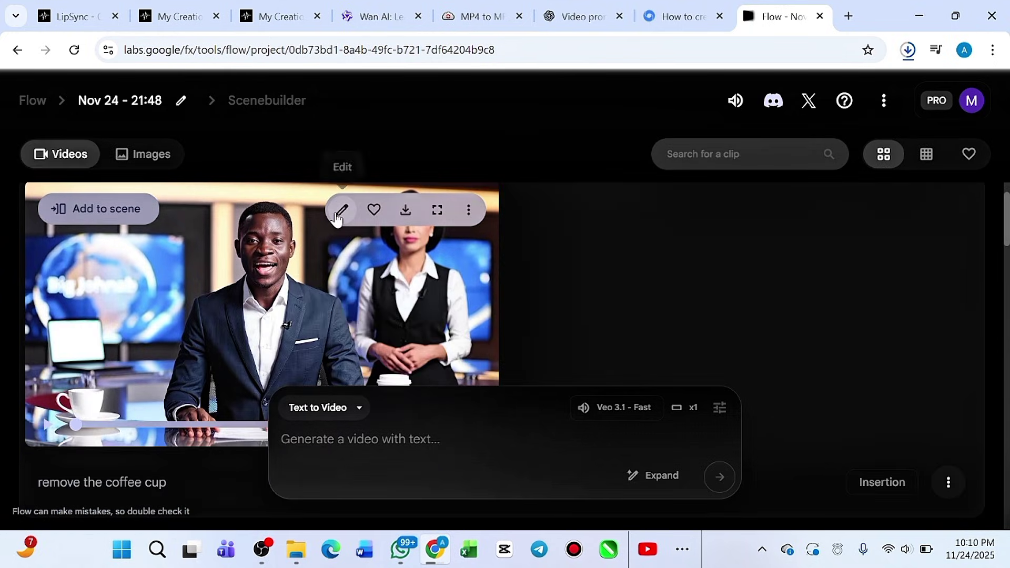
- Add the "remove the coffee cup" clip to a scene in Scenebuilder
click(337, 213)
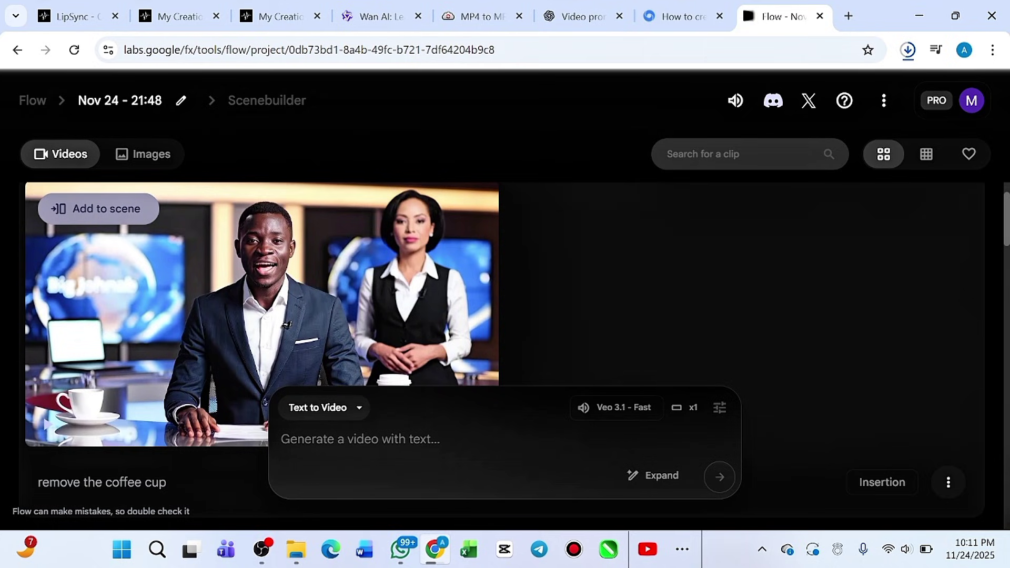
mouse_move(262, 371)
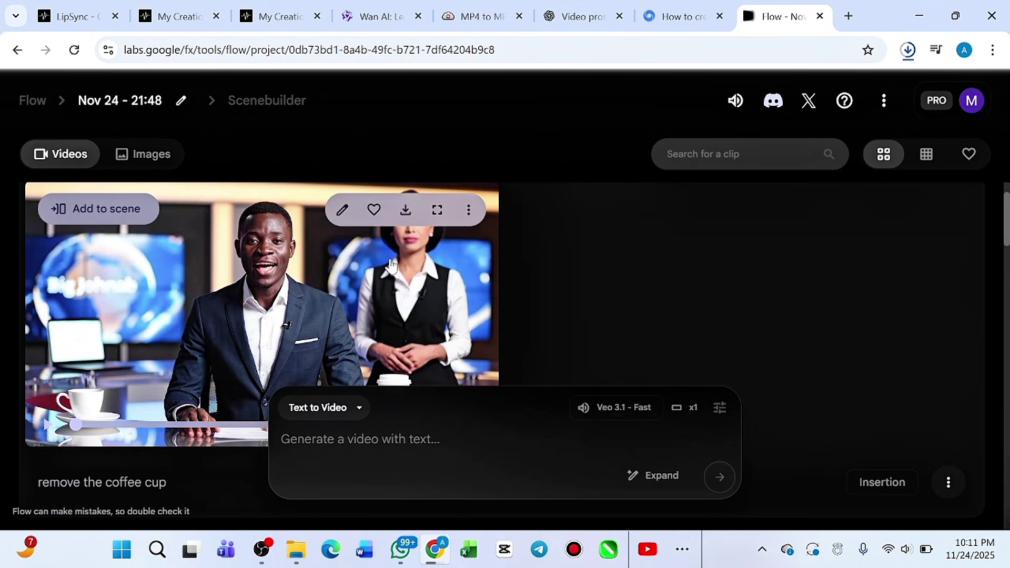
click(135, 210)
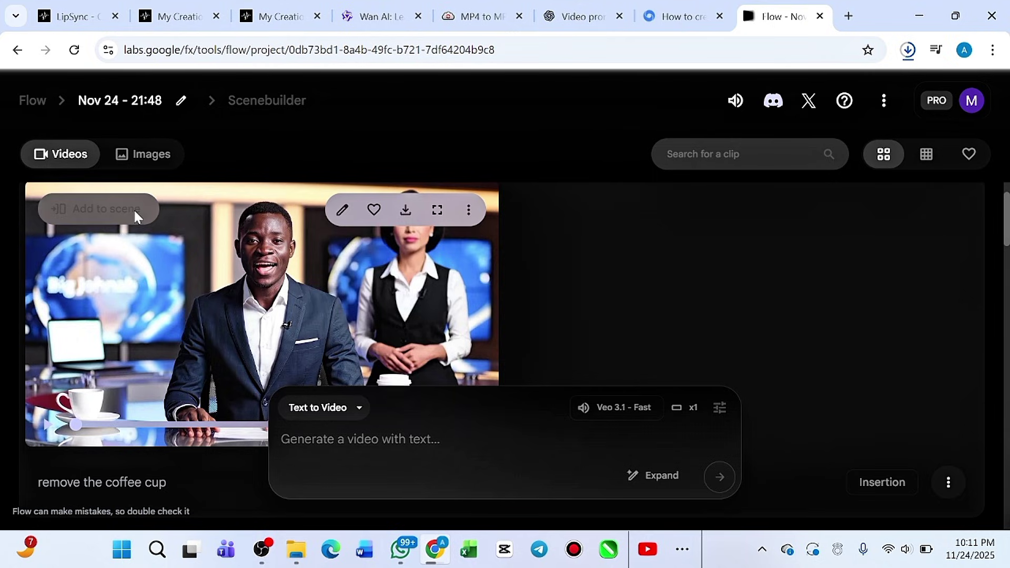
click(136, 211)
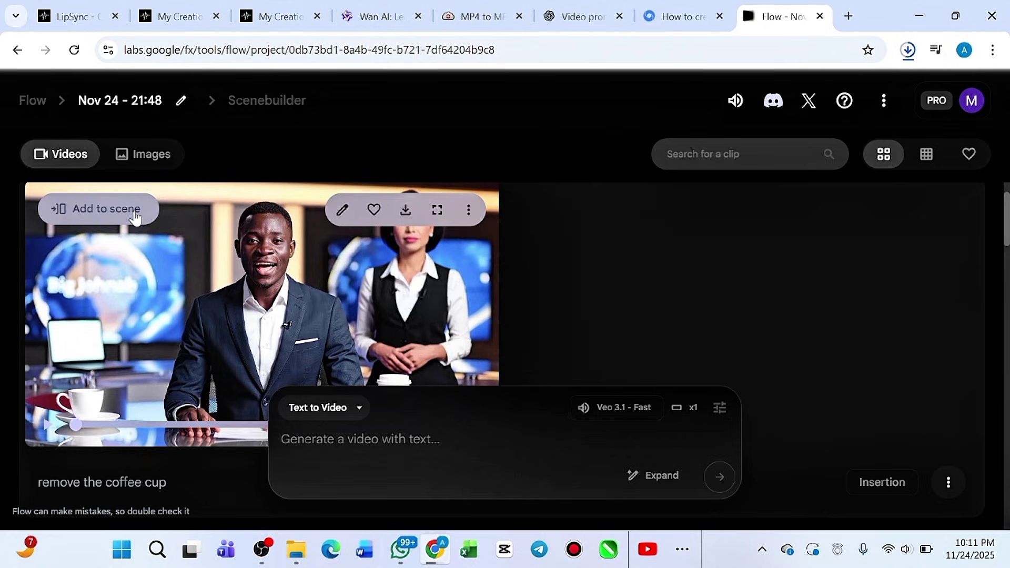
click(134, 212)
click(134, 211)
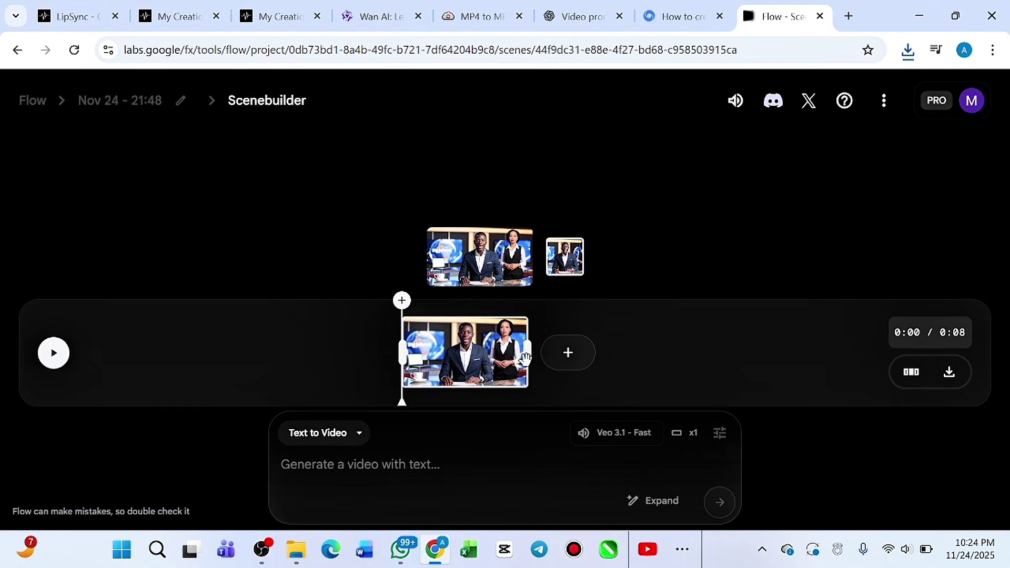
- Try trimming the end of the clip in the scene to about 5 seconds, and restore its full length
drag(529, 358, 476, 356)
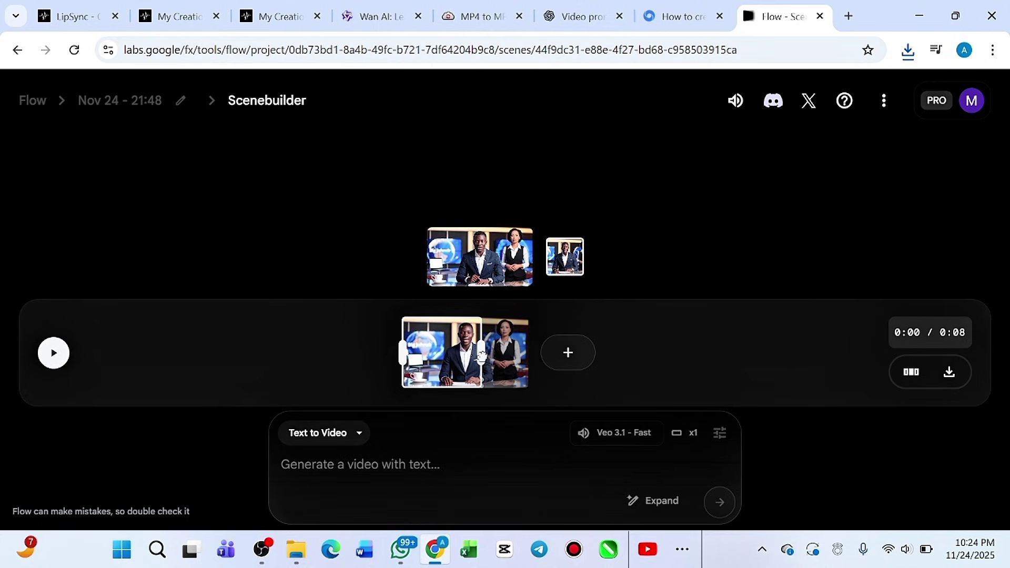
click(562, 357)
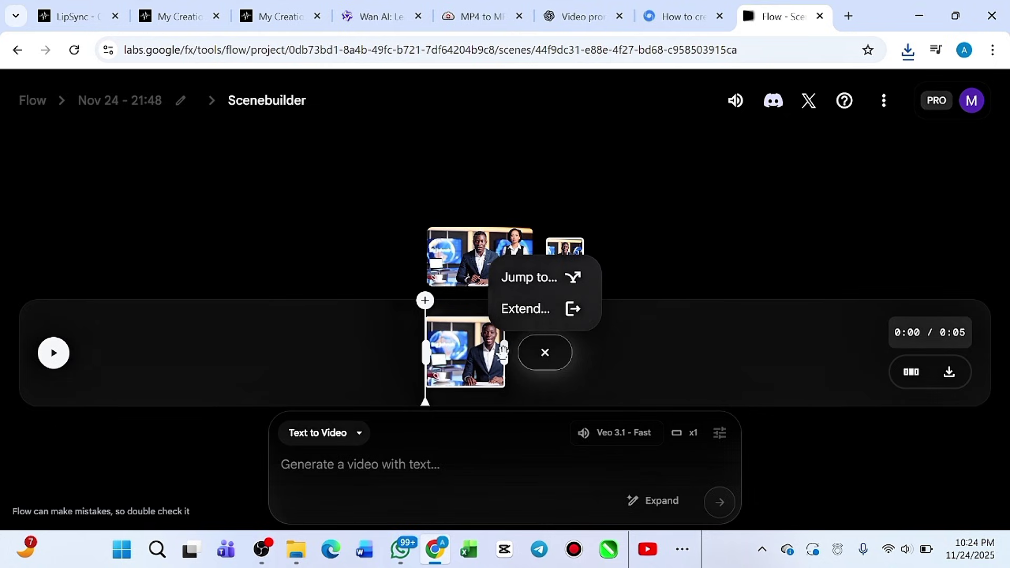
drag(503, 352, 570, 367)
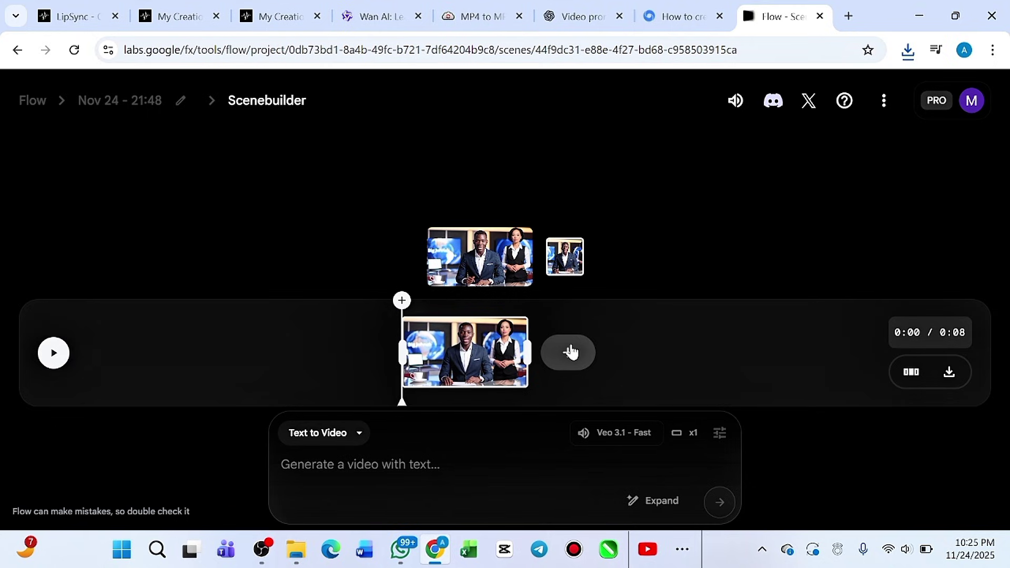
- Extend the clip with 'he says "all you need to do now is to buy very close attention so you don't miss out any important information"'
click(570, 351)
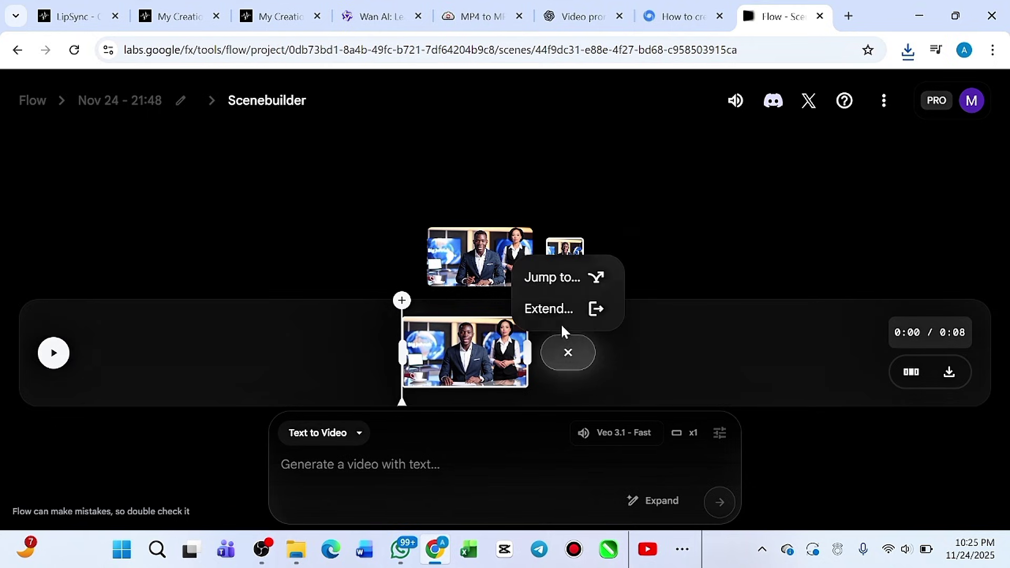
click(564, 310)
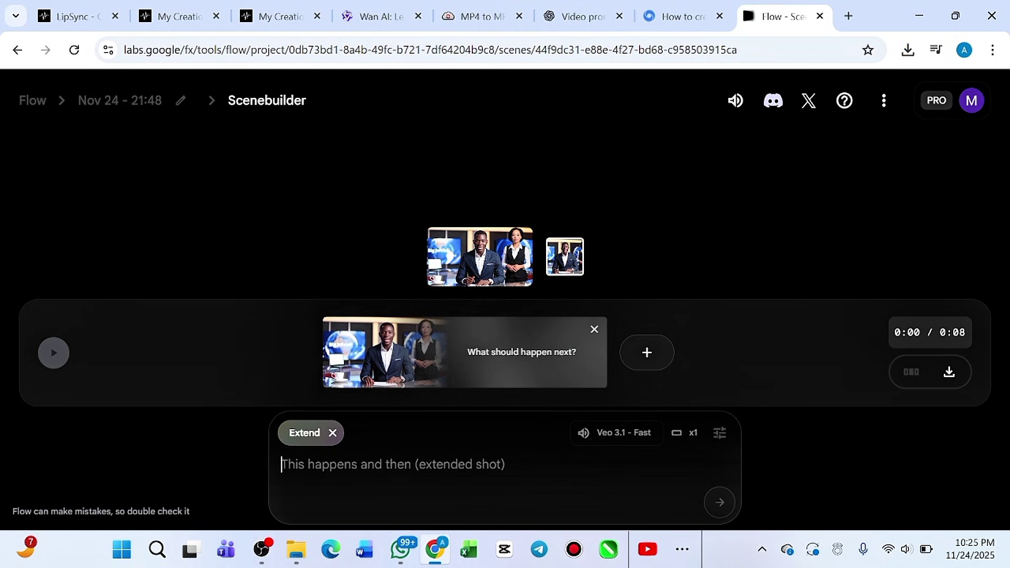
text(he said)
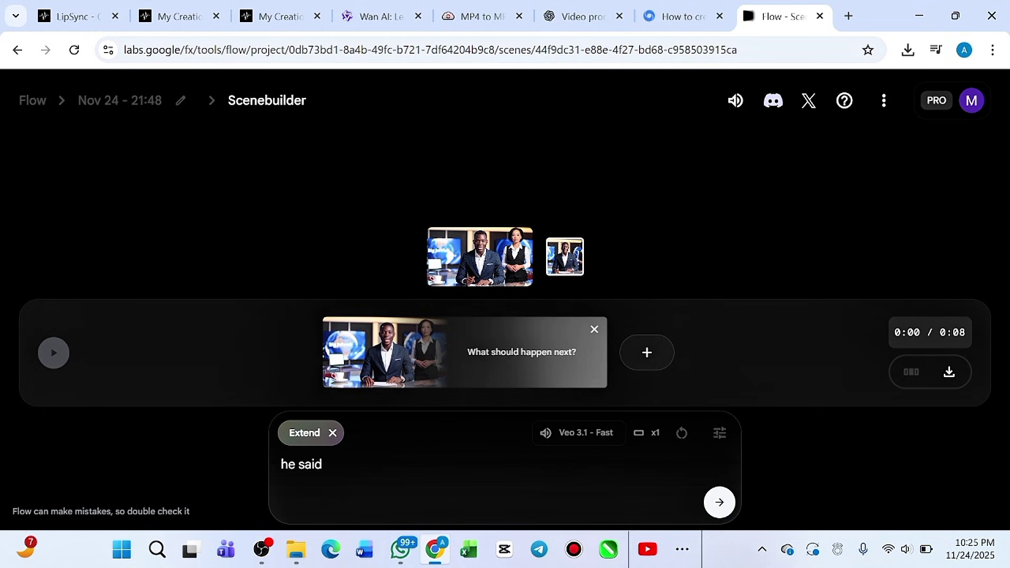
text(y)
key(BackSpace)
key(BackSpace)
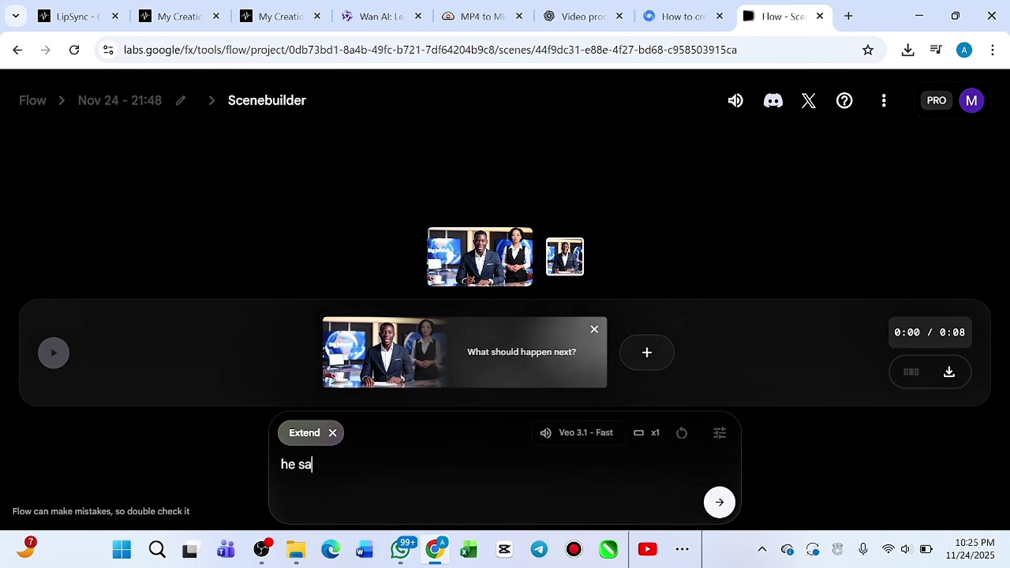
text(ys "all you need to do now is to buy very close attion so yu d)
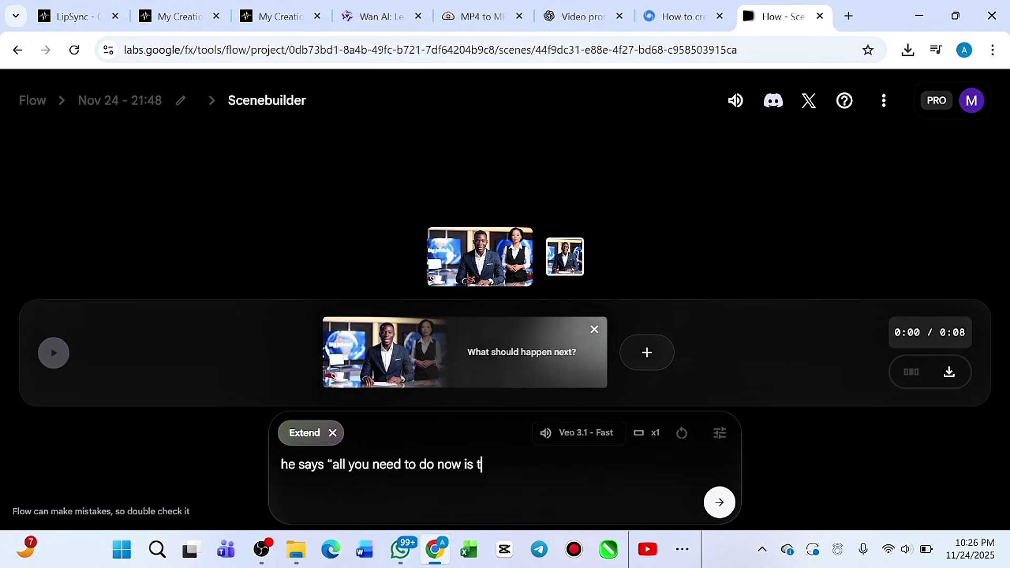
key(BackSpace)
key(BackSpace)
key(BackSpace)
key(BackSpace)
key(BackSpace)
key(BackSpace)
key(BackSpace)
key(BackSpace)
key(BackSpace)
key(BackSpace)
key(BackSpace)
text(ention so you don't miss )
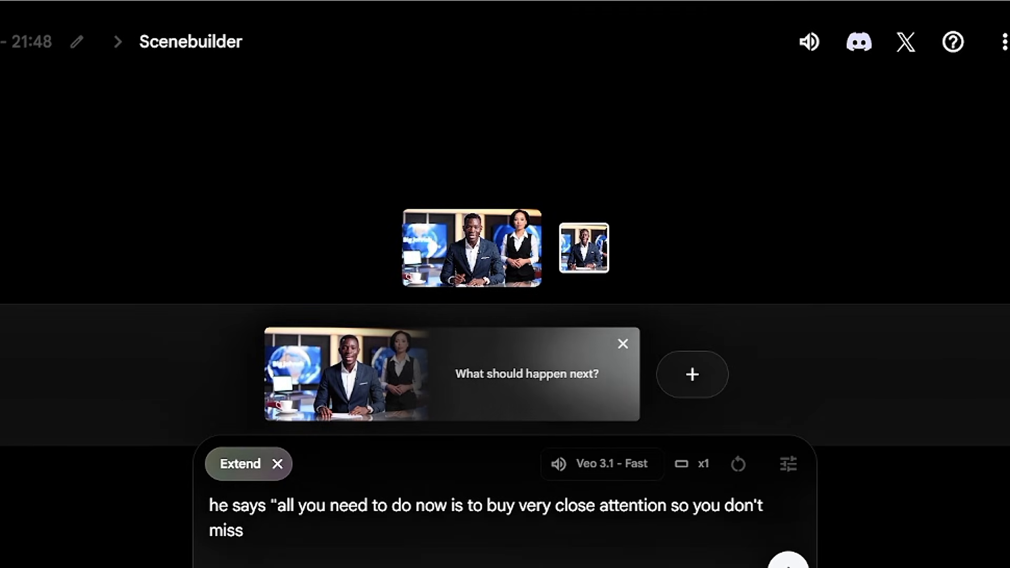
text(out any important information")
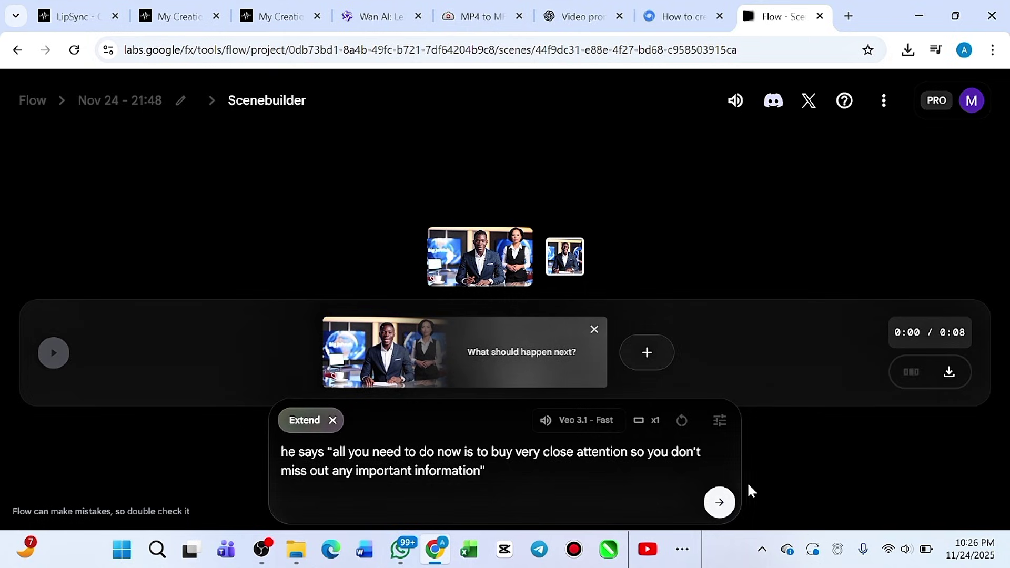
click(720, 503)
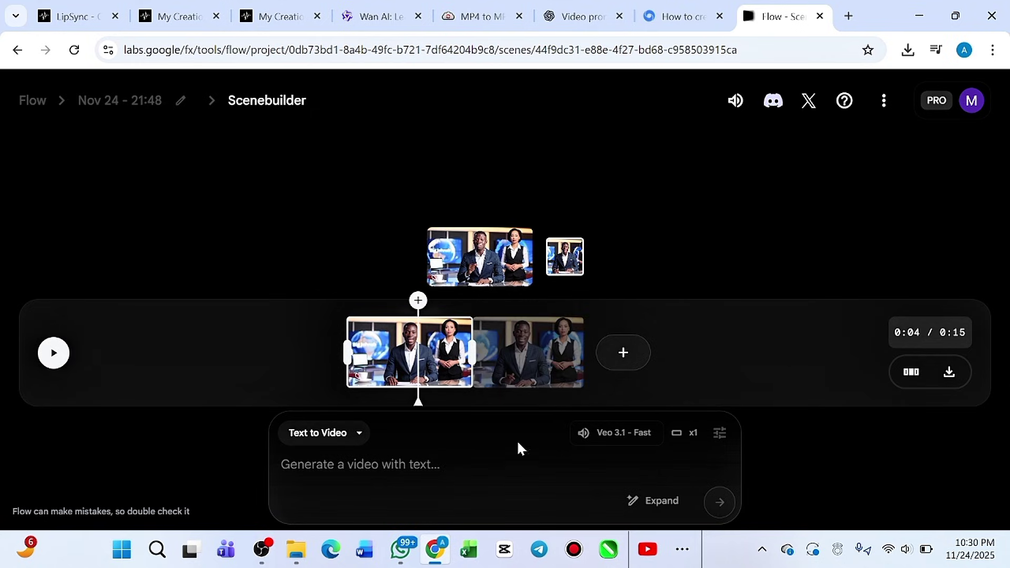
- Examine both clips of the extended scene and play the scene back in full screen
click(515, 333)
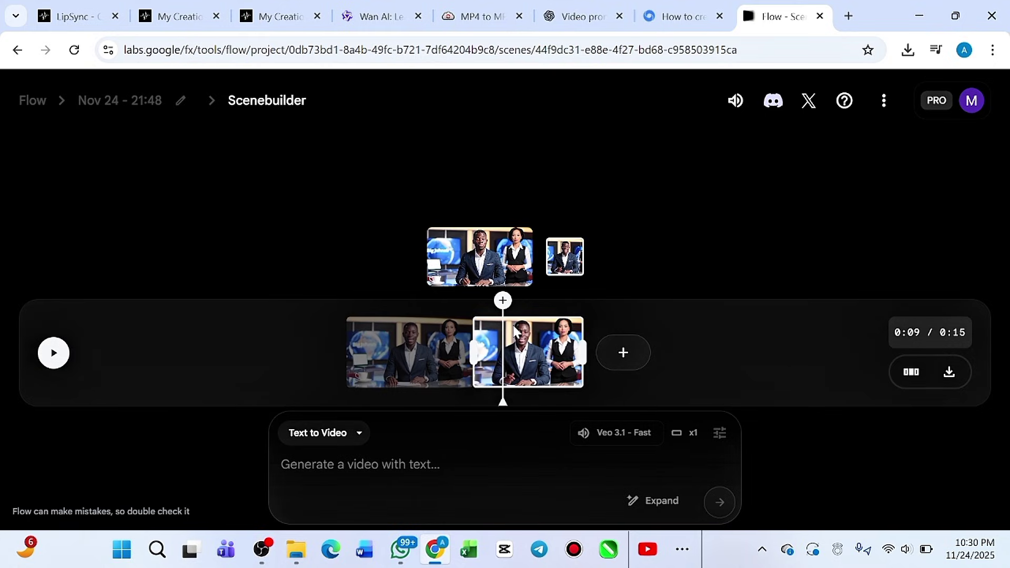
click(428, 347)
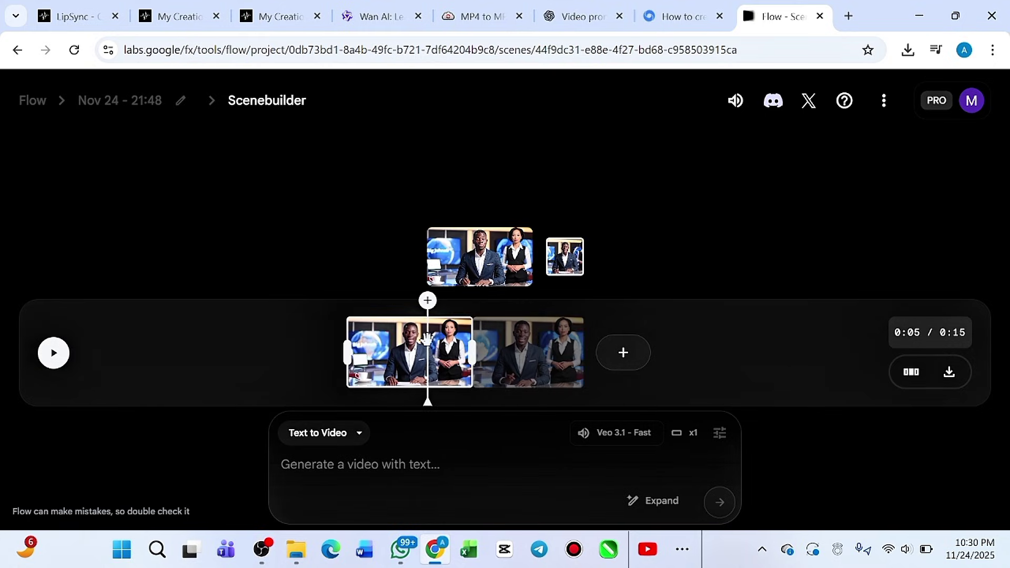
click(533, 345)
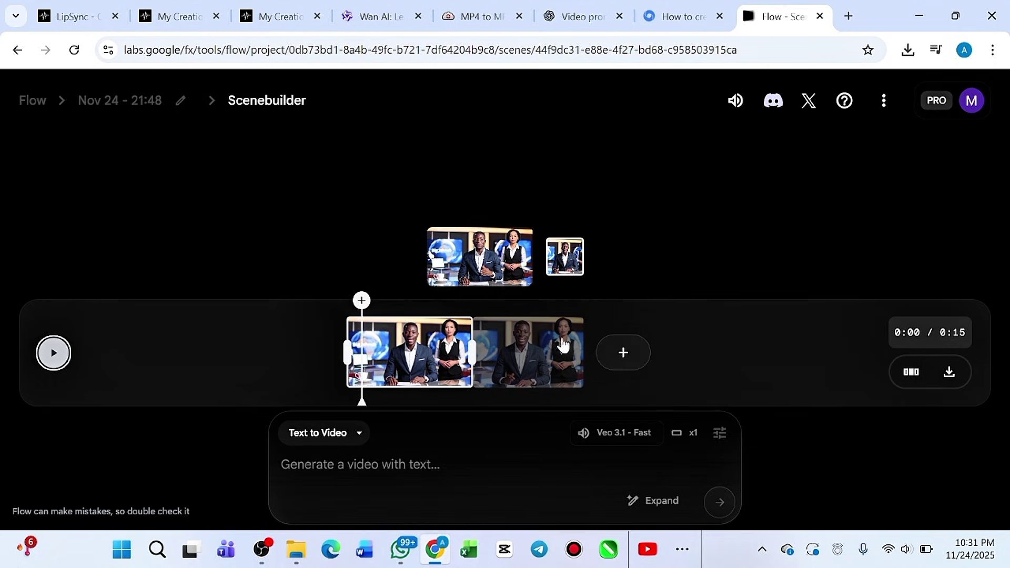
click(492, 273)
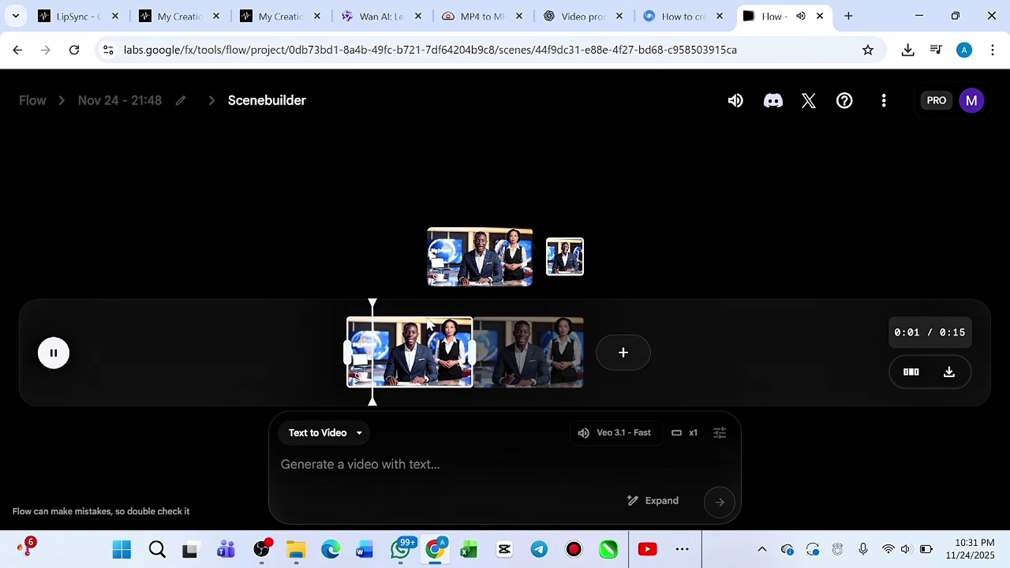
click(503, 343)
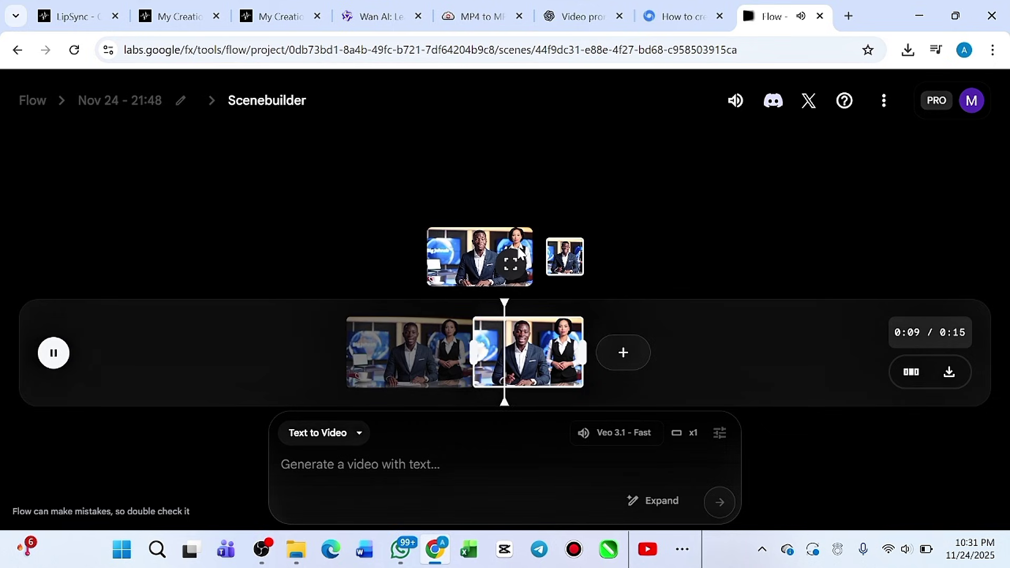
click(512, 255)
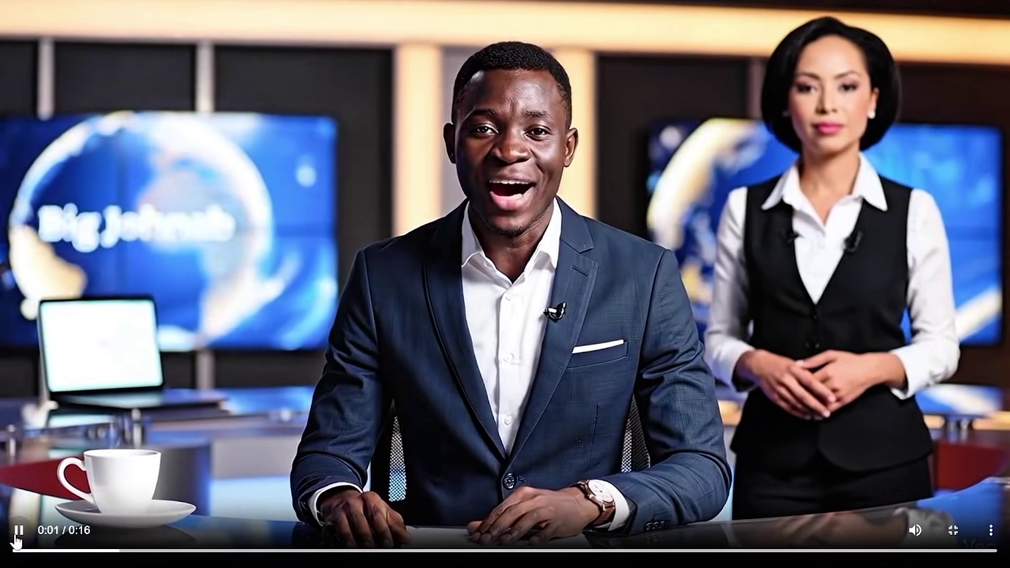
click(19, 530)
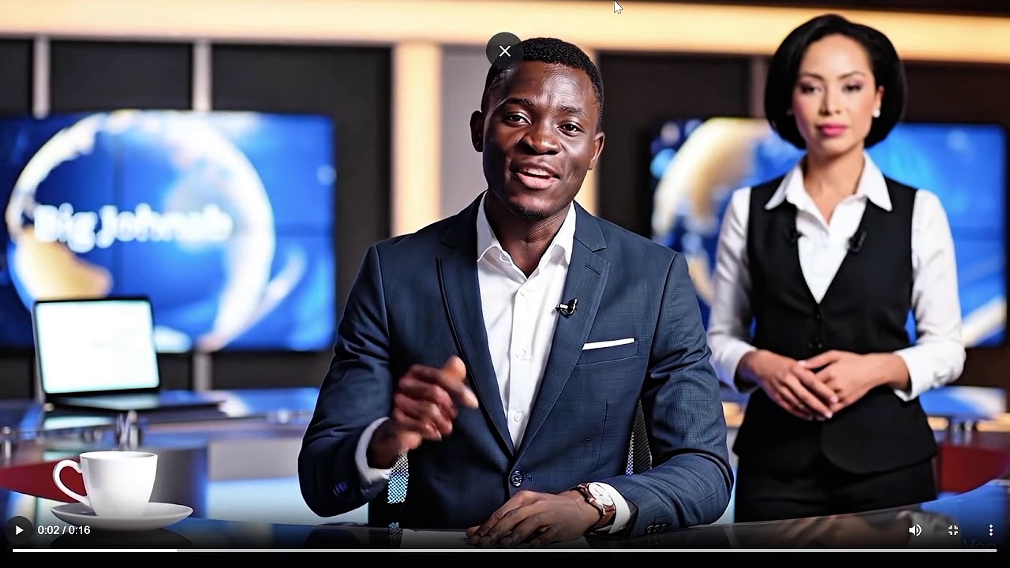
click(504, 46)
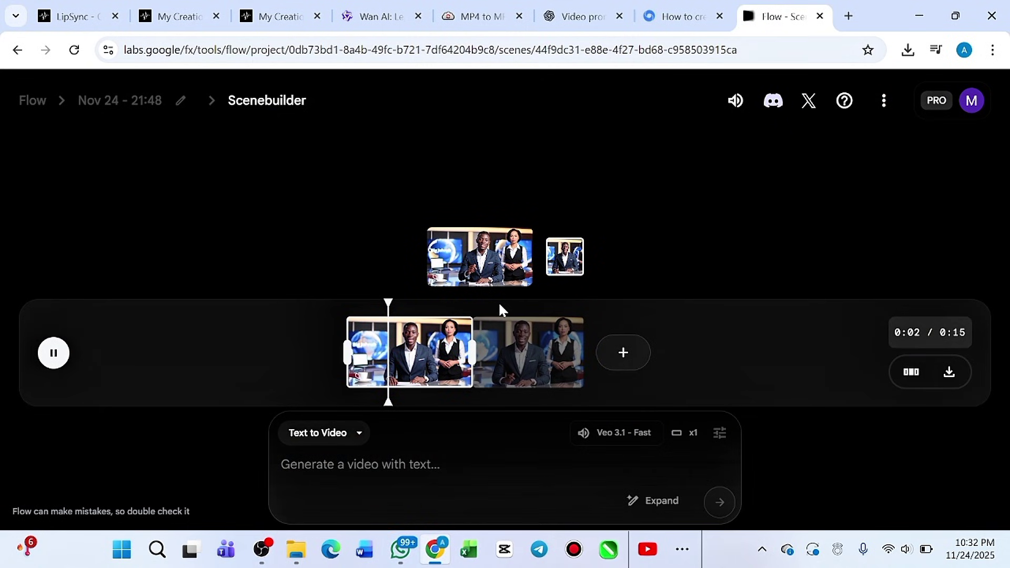
- Extend the first clip in the scene once more, with a prompt beginning "so", to generate another continuation clip
click(639, 355)
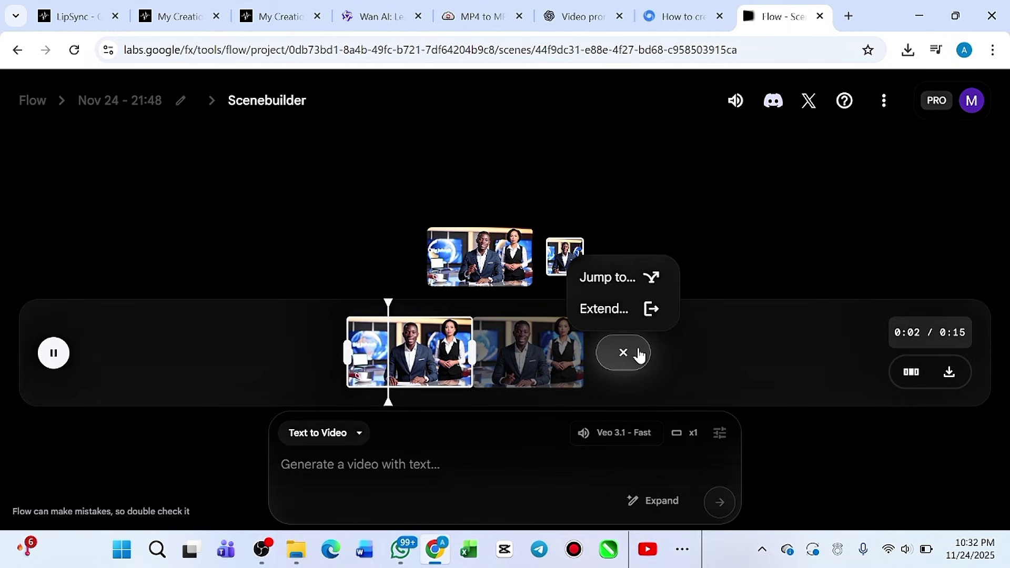
click(626, 315)
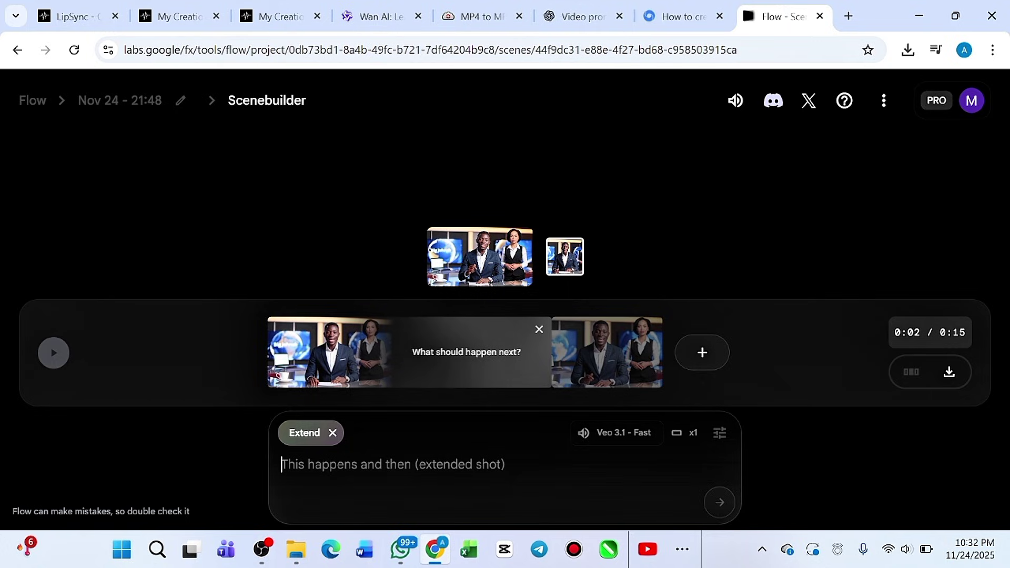
text(so)
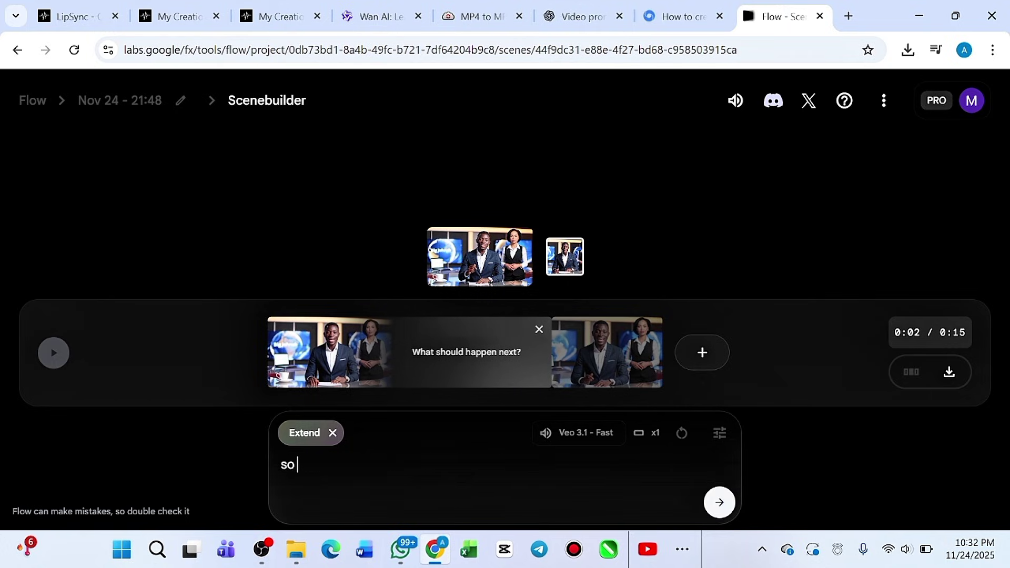
text( withiu)
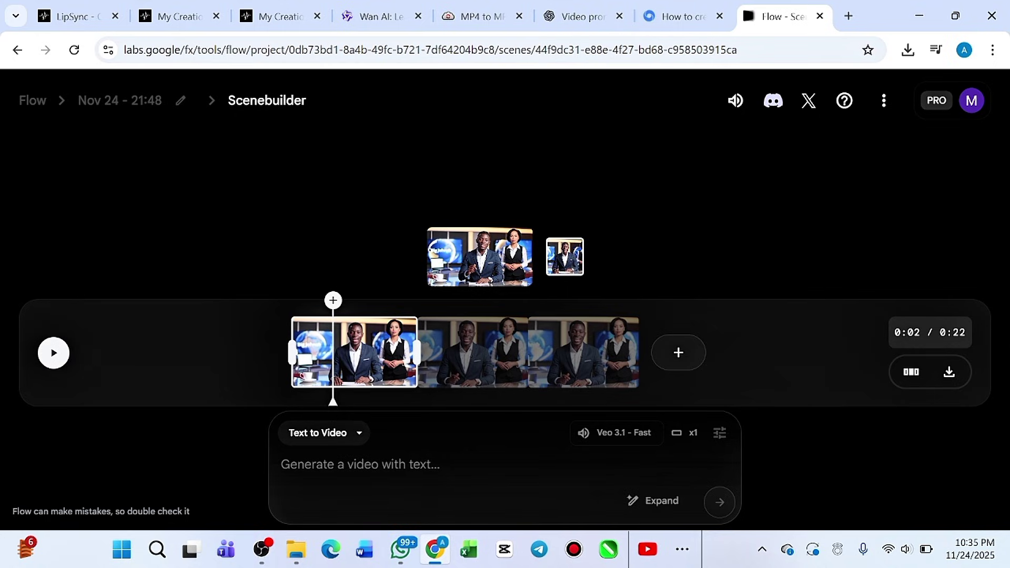
- Play the three-clip scene through to its end and view it in full screen
click(448, 365)
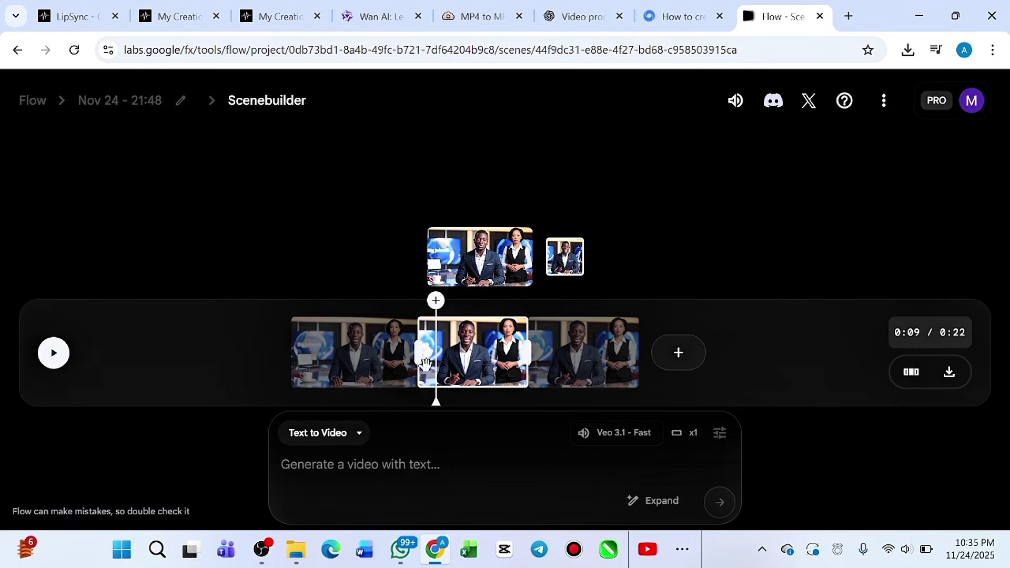
mouse_move(486, 266)
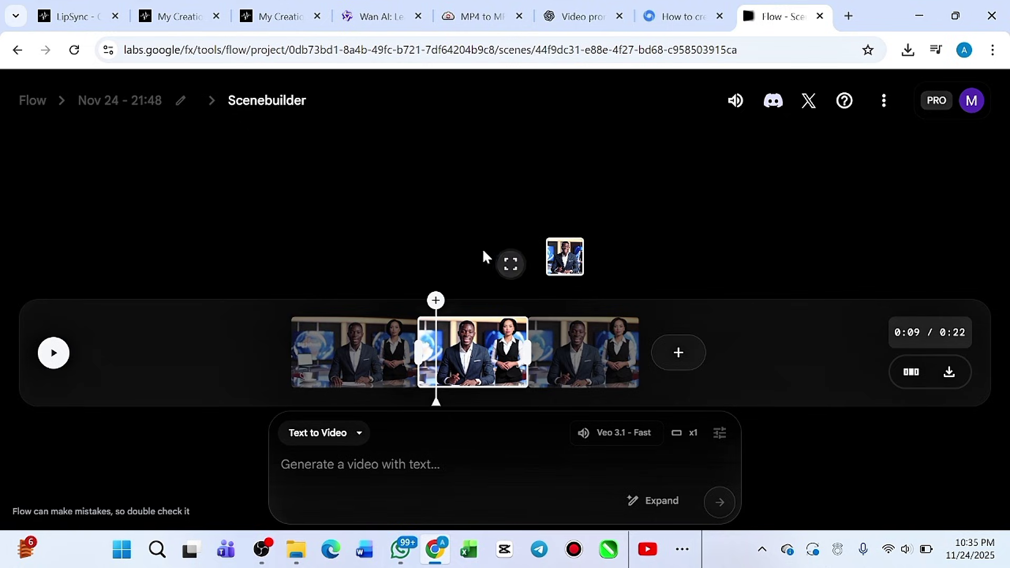
click(55, 352)
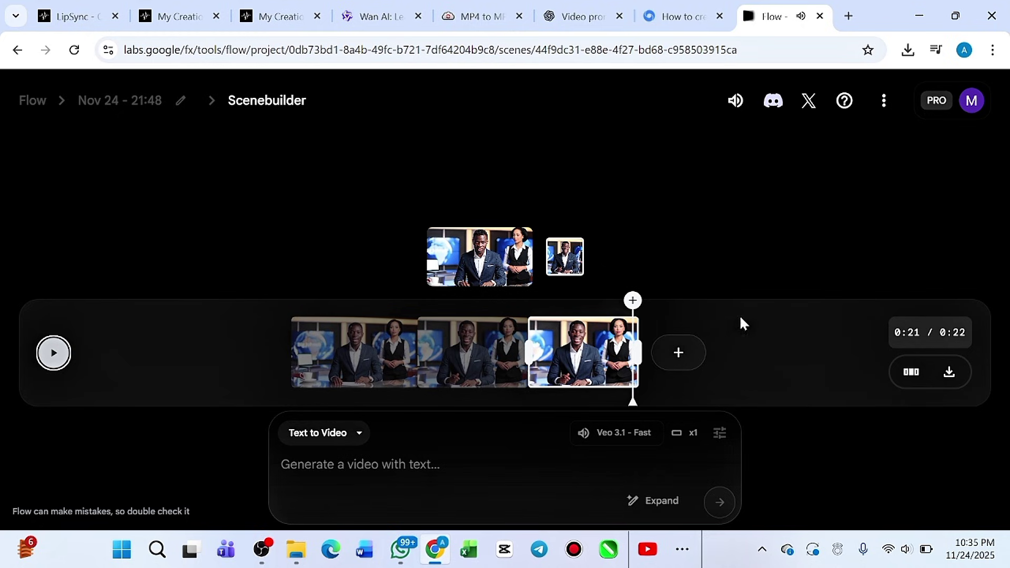
click(511, 263)
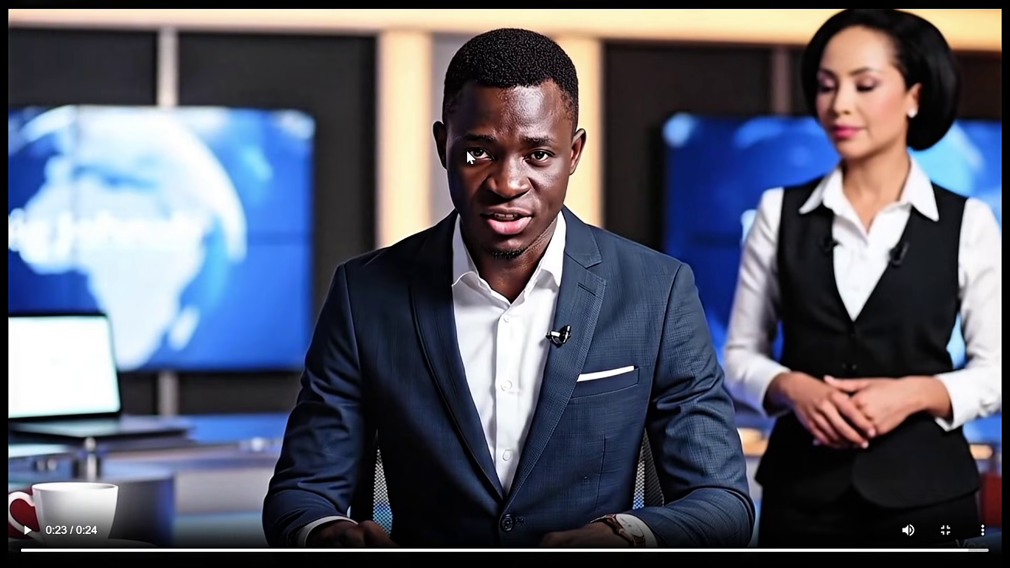
key(Escape)
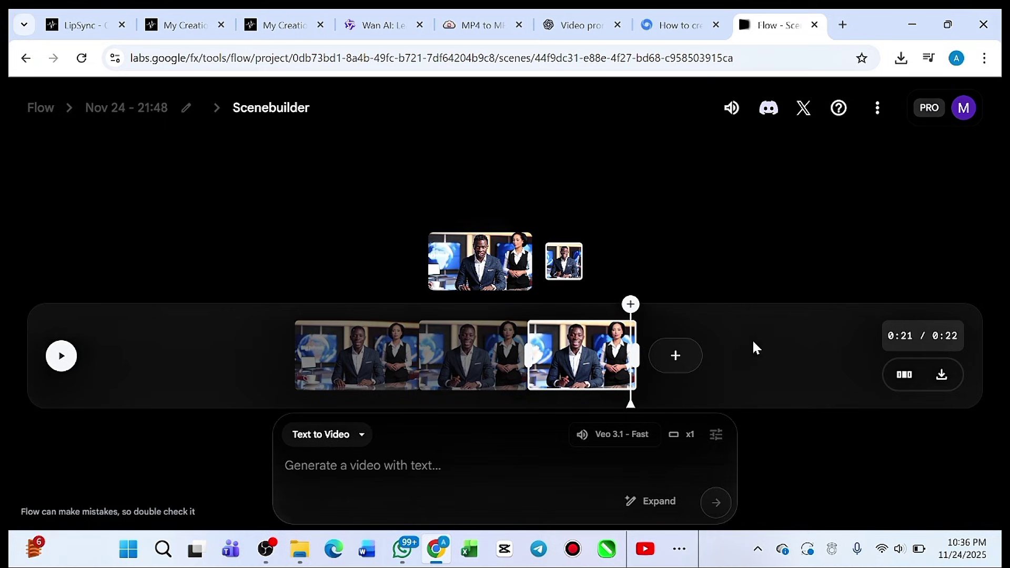
- Export the complete three-clip scene as a video
click(943, 376)
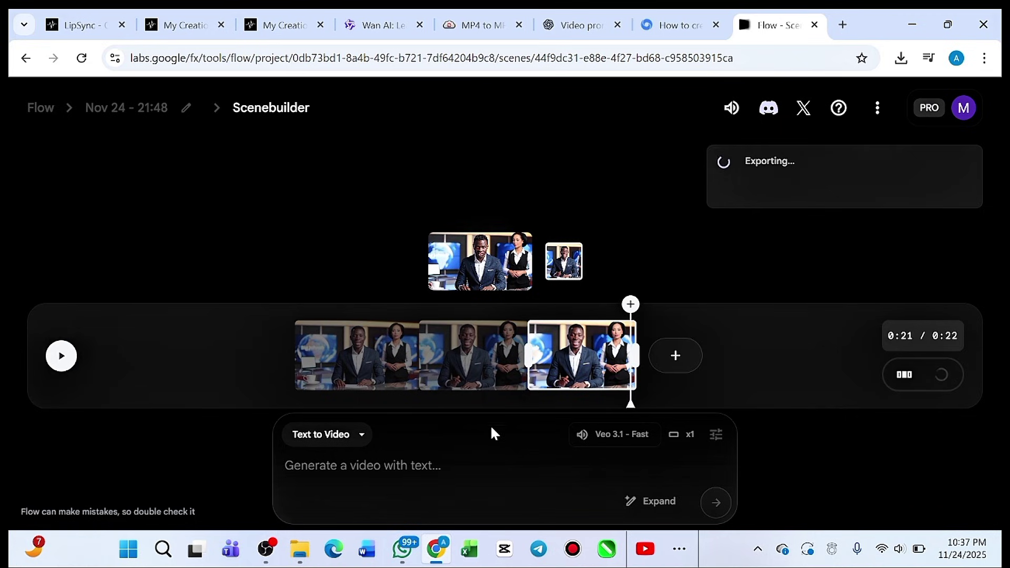
click(672, 355)
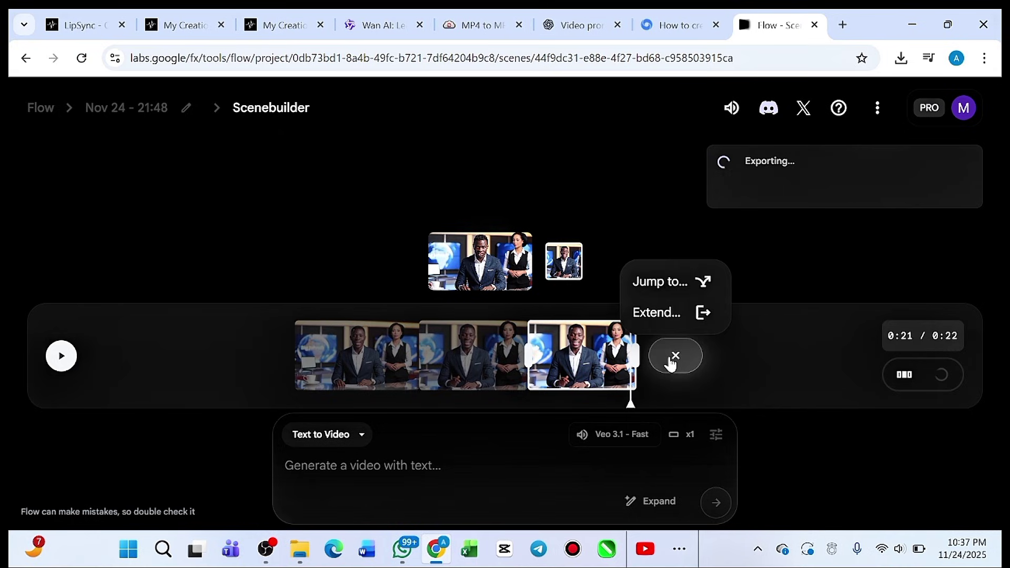
click(673, 313)
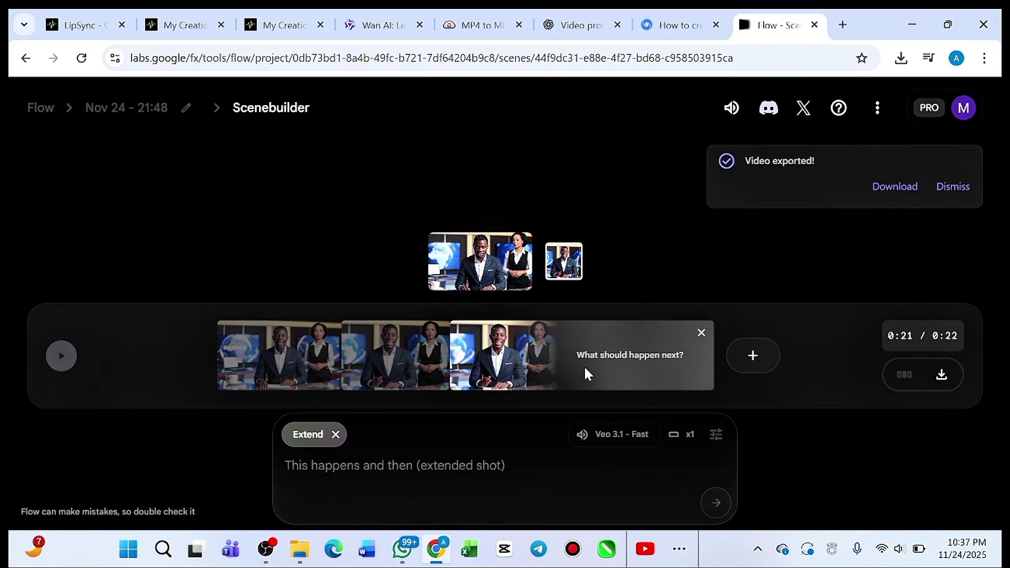
click(499, 351)
click(467, 347)
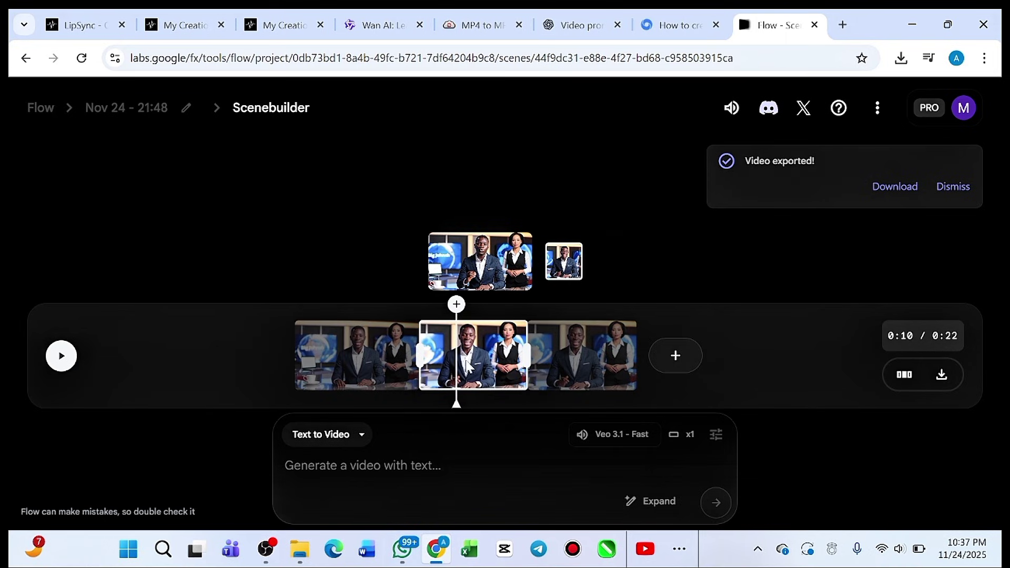
click(558, 359)
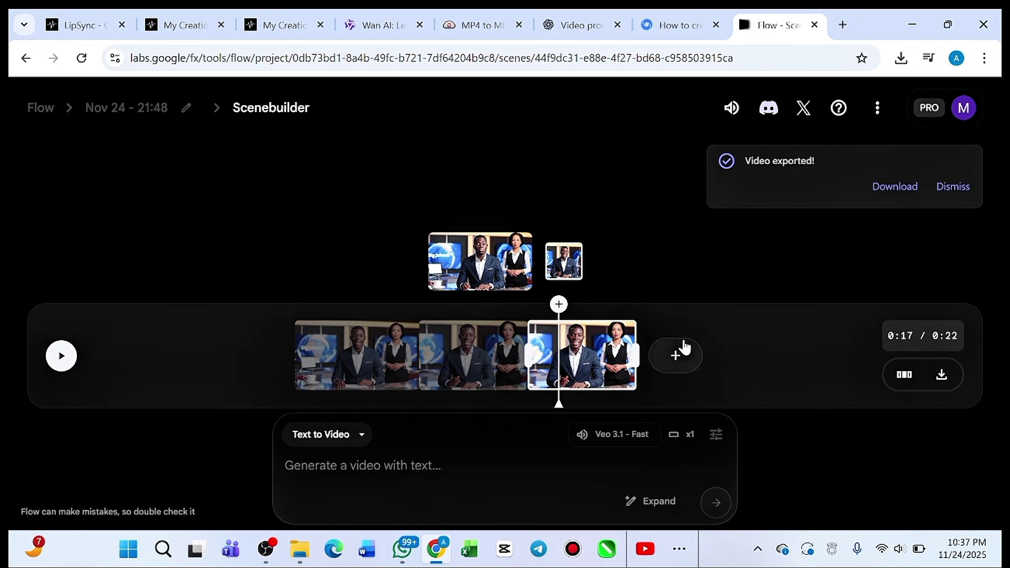